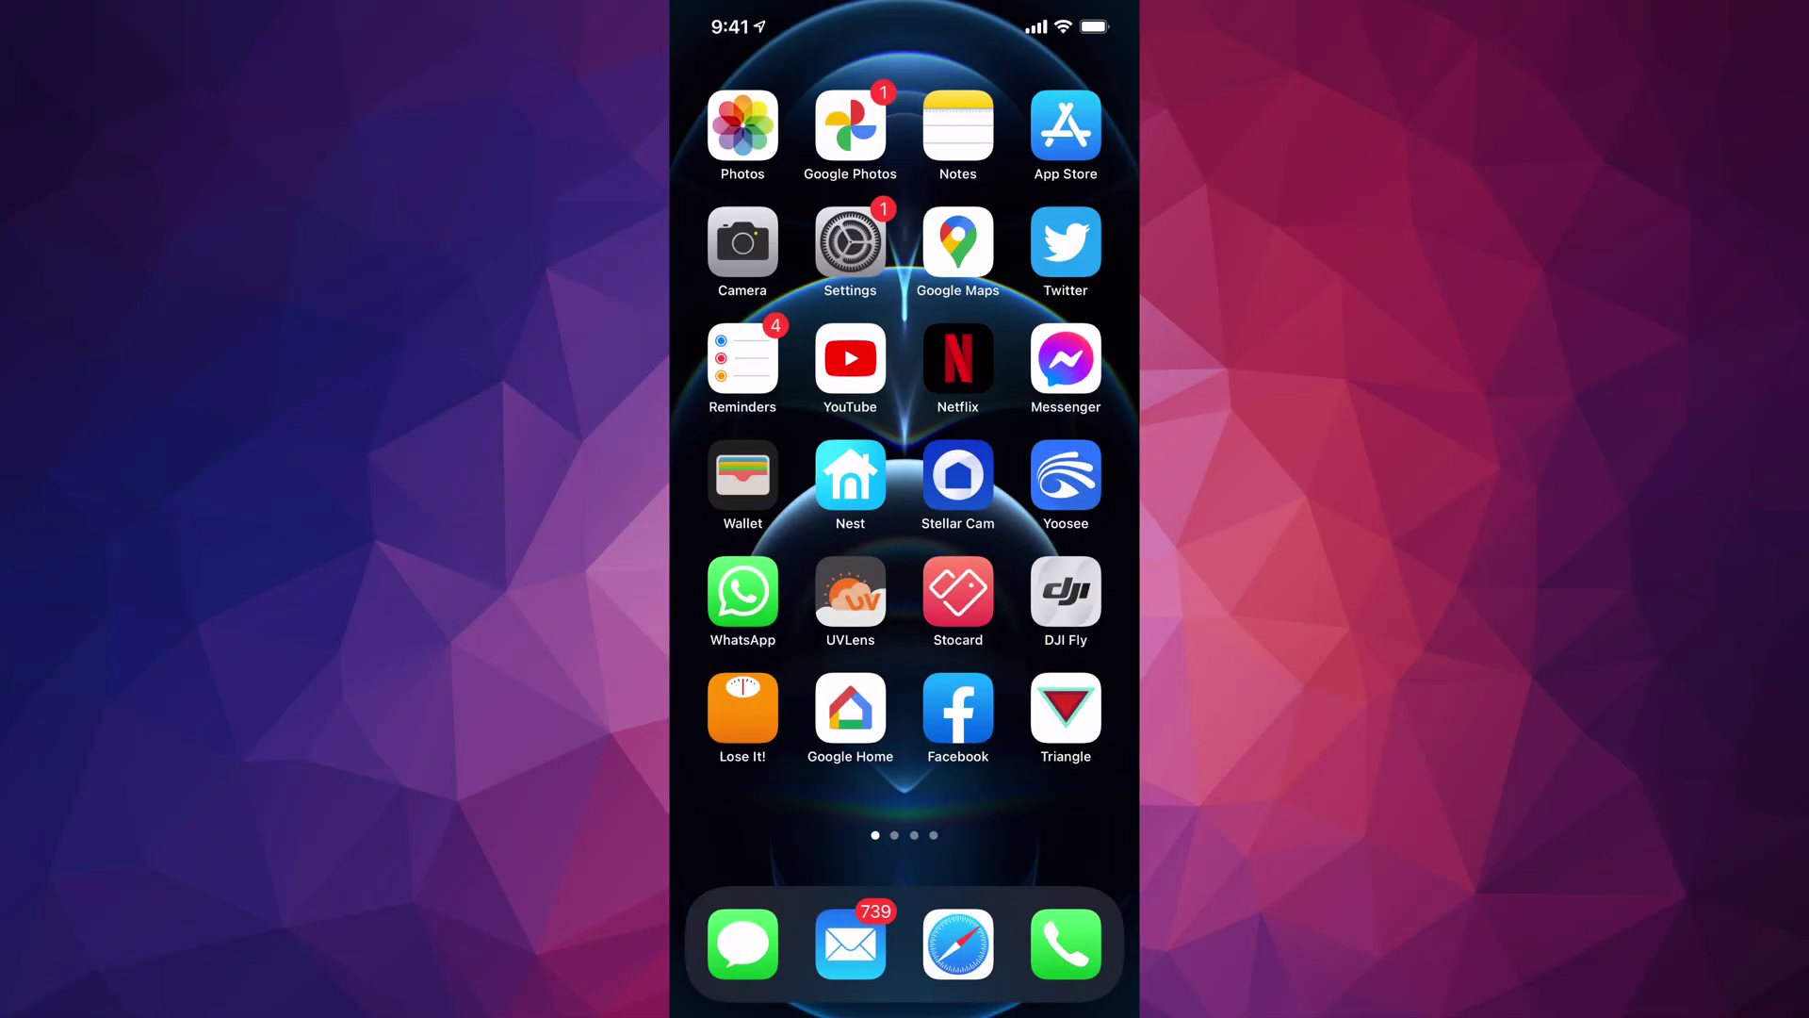
Search the App Store for 'alexa' to list the Amazon Alexa result
{"action": "left_click", "coordinate": [1065, 128]}
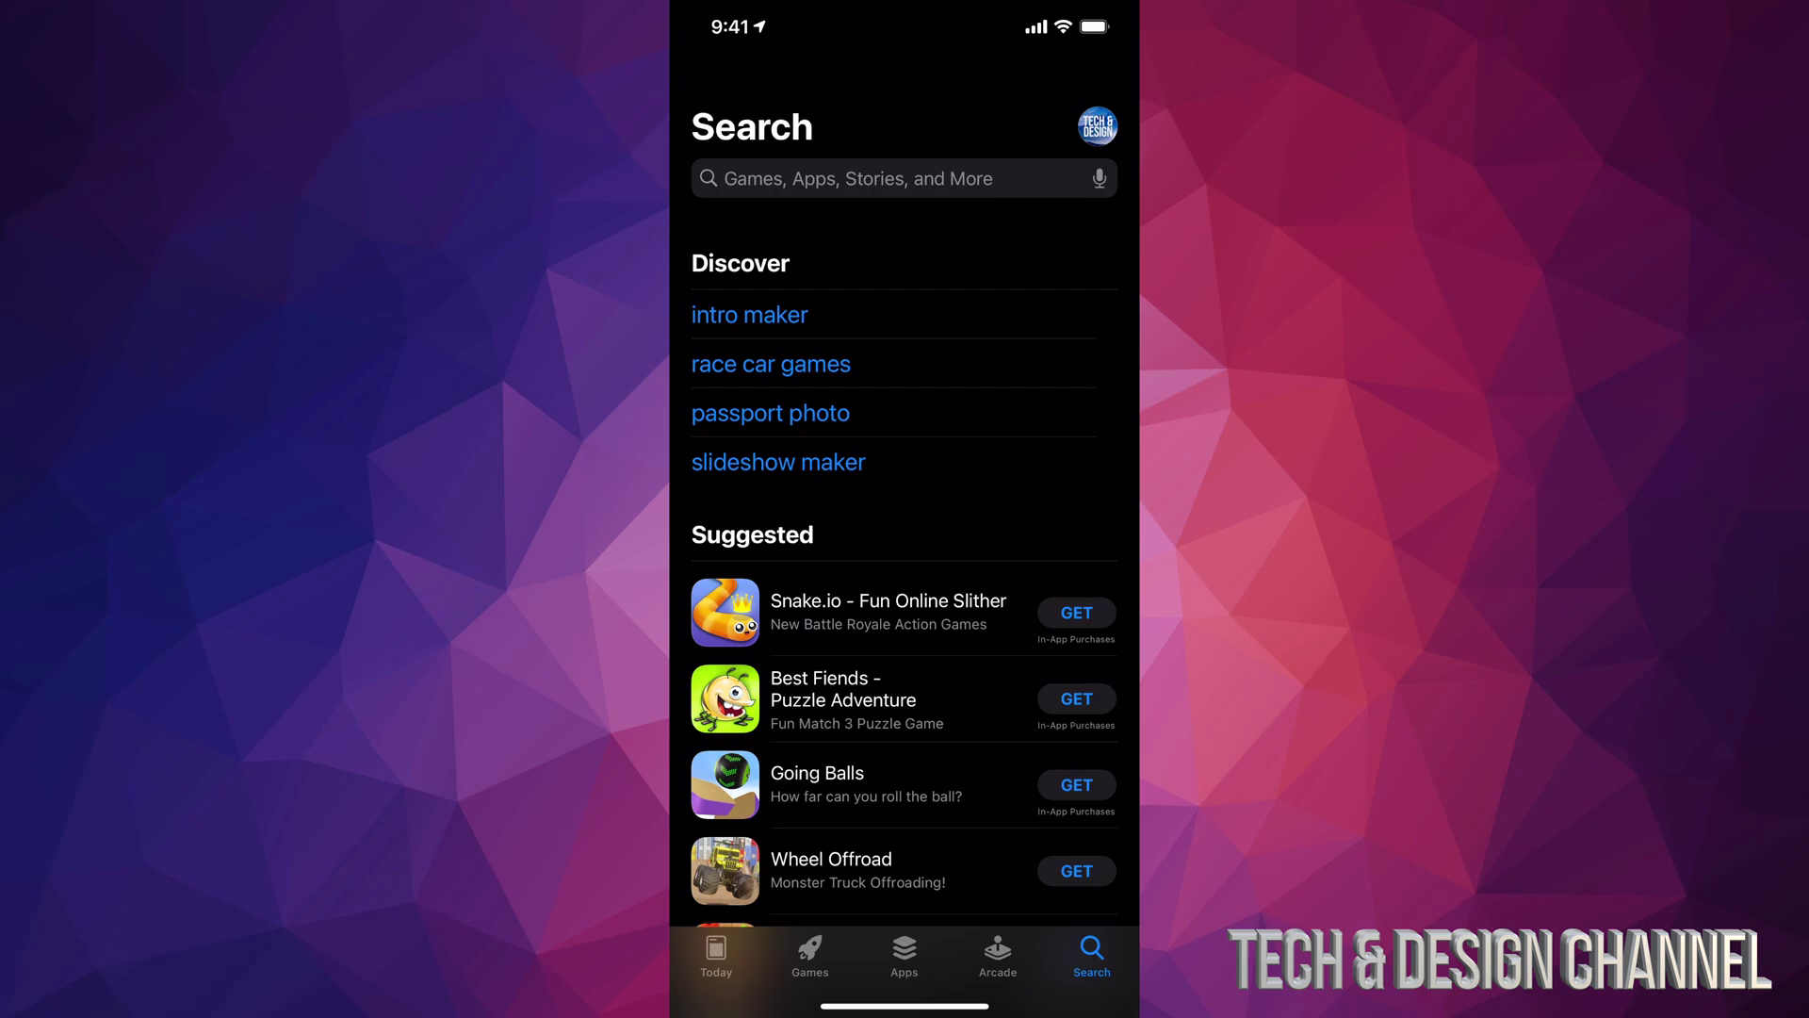
{"action": "left_click", "coordinate": [858, 179]}
{"action": "type", "text": "alexa"}
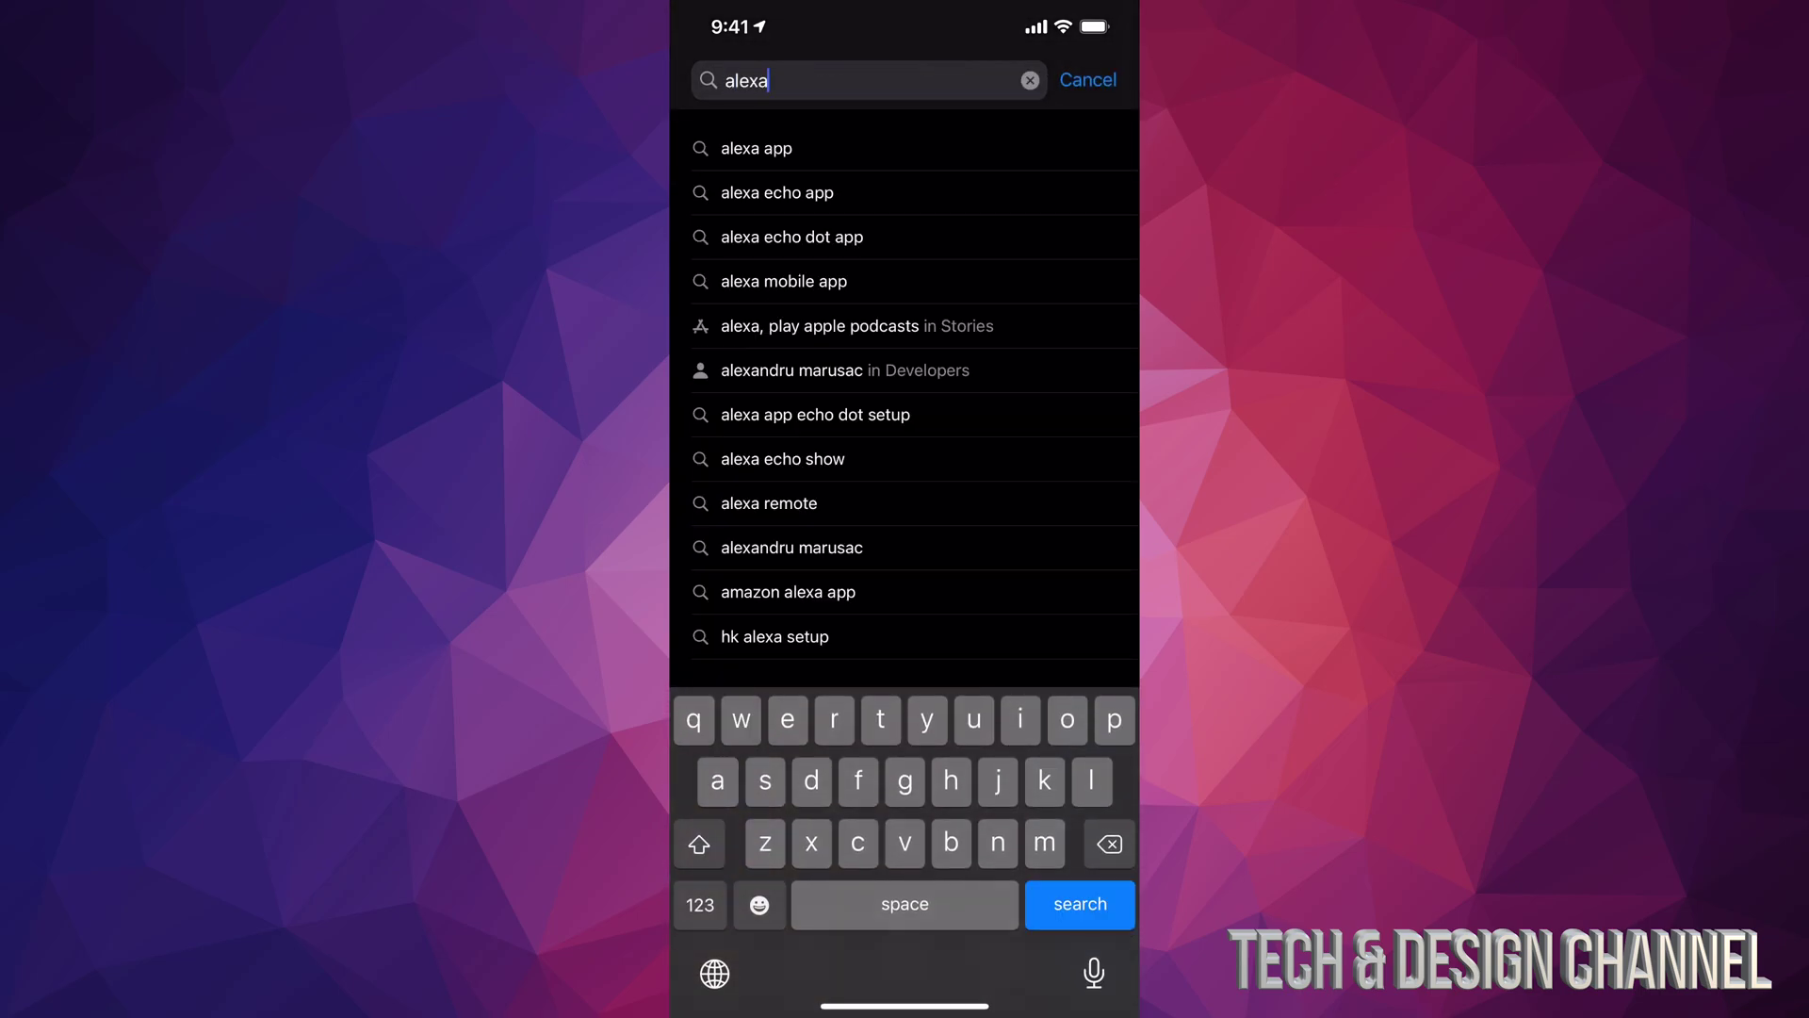
{"action": "key", "text": "Return"}
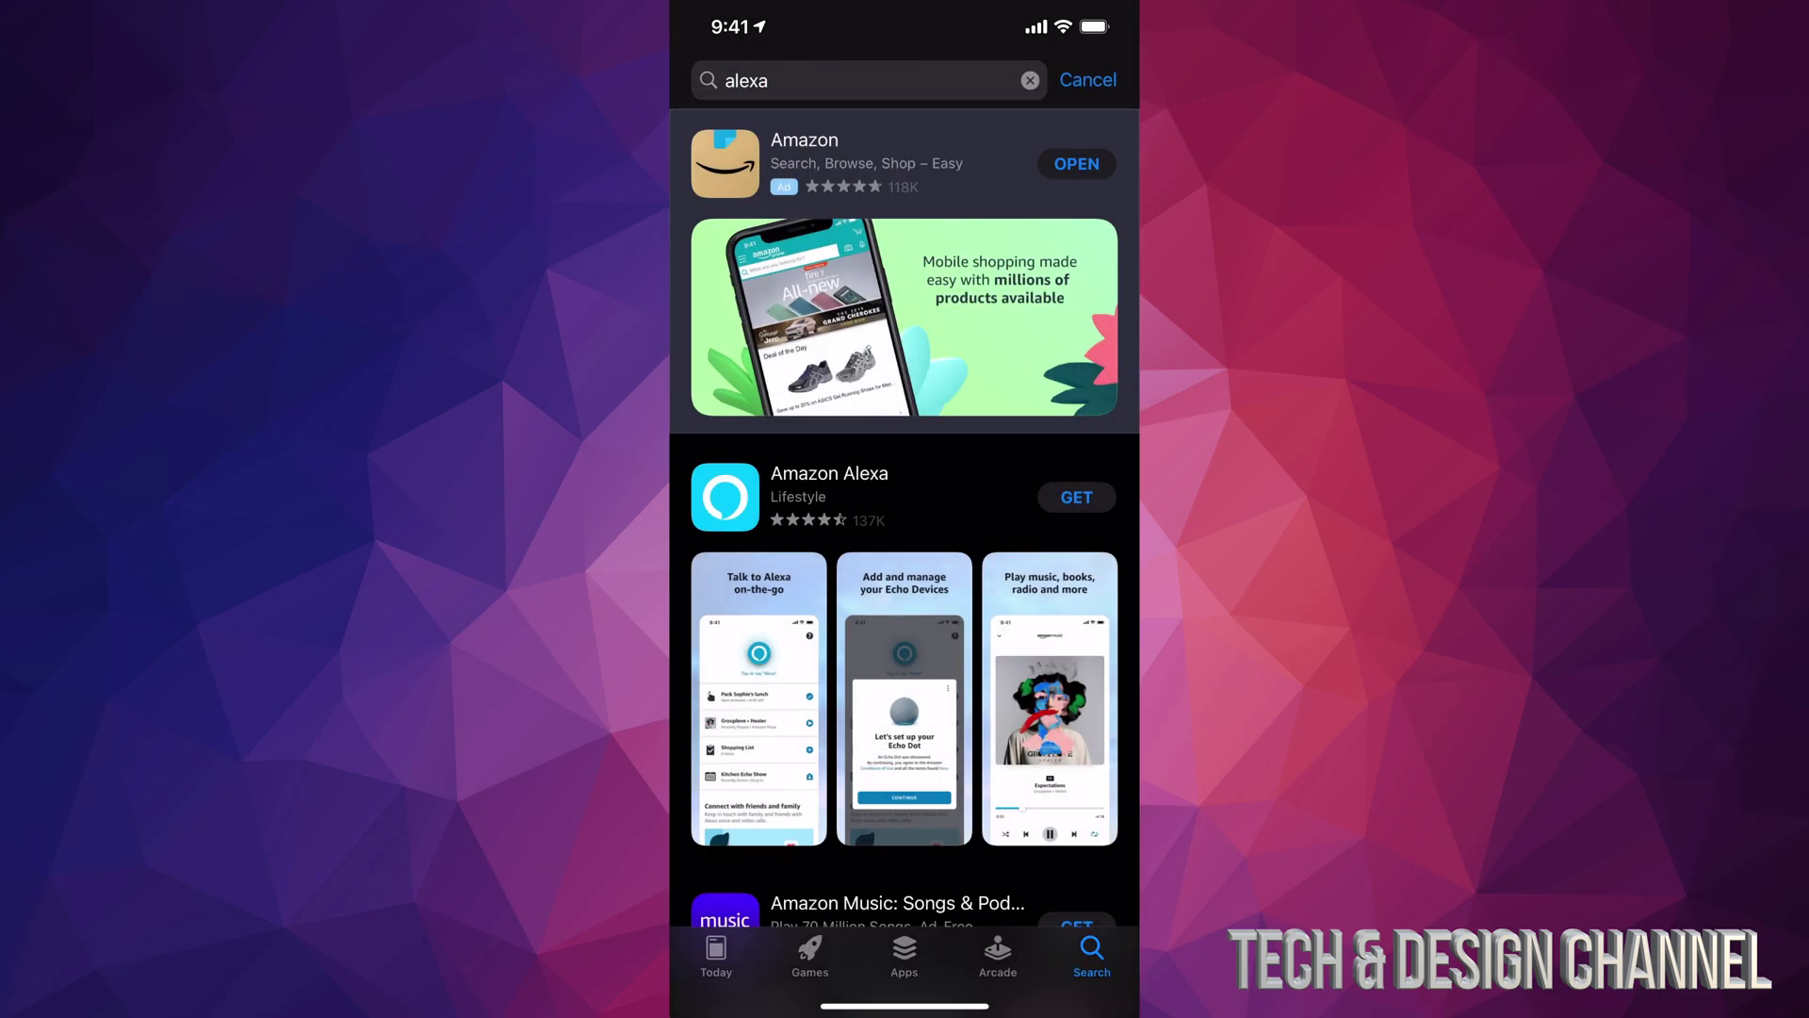
{"action": "scroll", "coordinate": [905, 537], "scroll_direction": "down", "scroll_amount": 1}
{"action": "scroll", "coordinate": [905, 537], "scroll_direction": "up", "scroll_amount": 2}
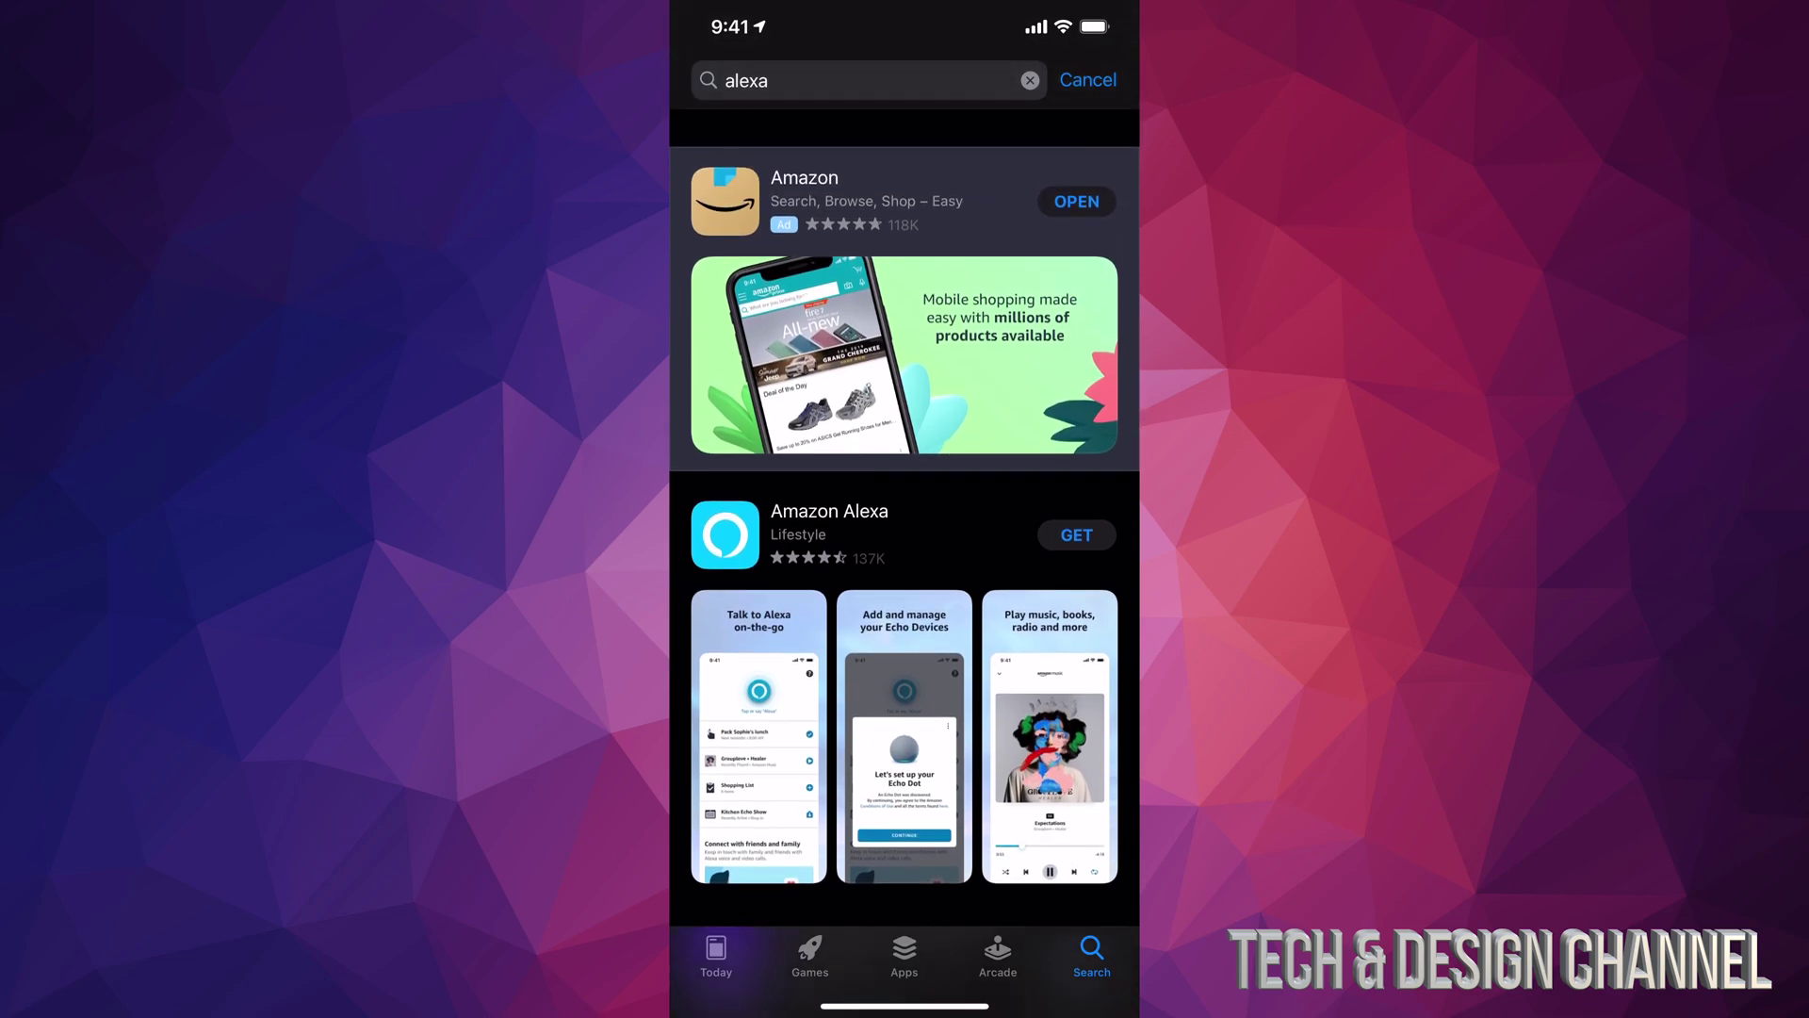
{"action": "scroll", "coordinate": [904, 565], "scroll_direction": "down", "scroll_amount": 3}
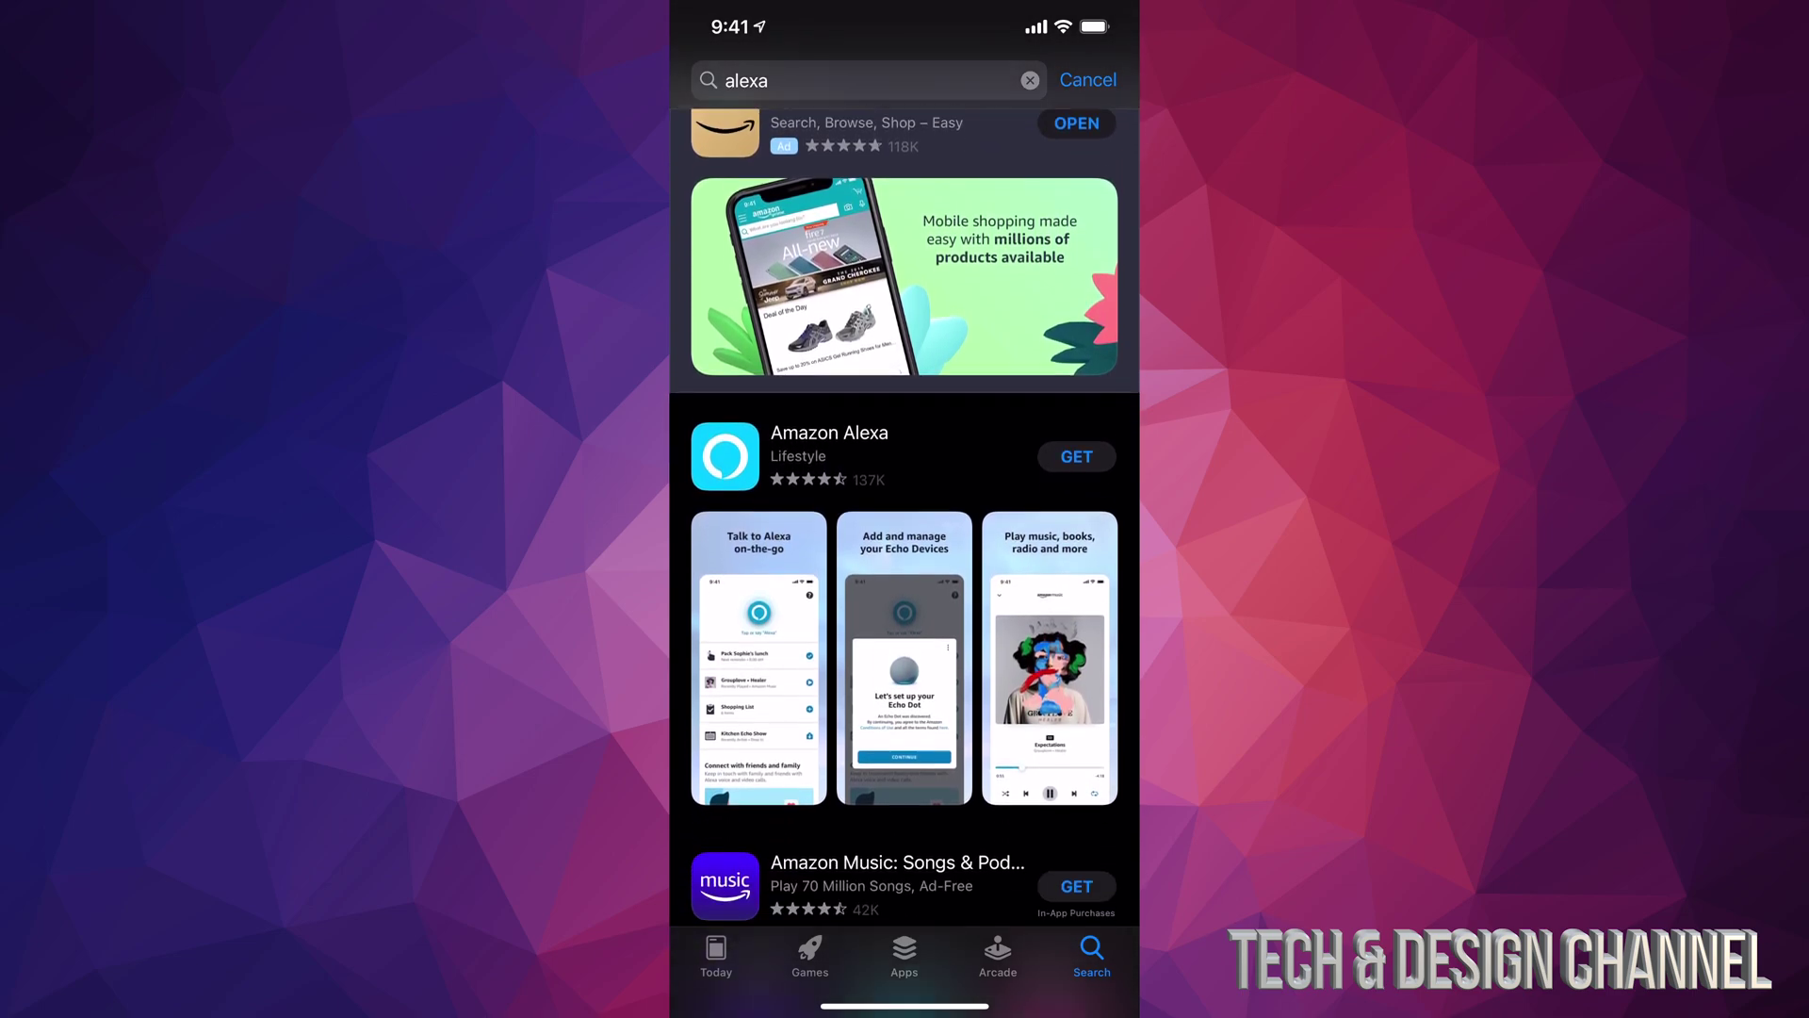
{"action": "scroll", "coordinate": [906, 537], "scroll_direction": "down", "scroll_amount": 1}
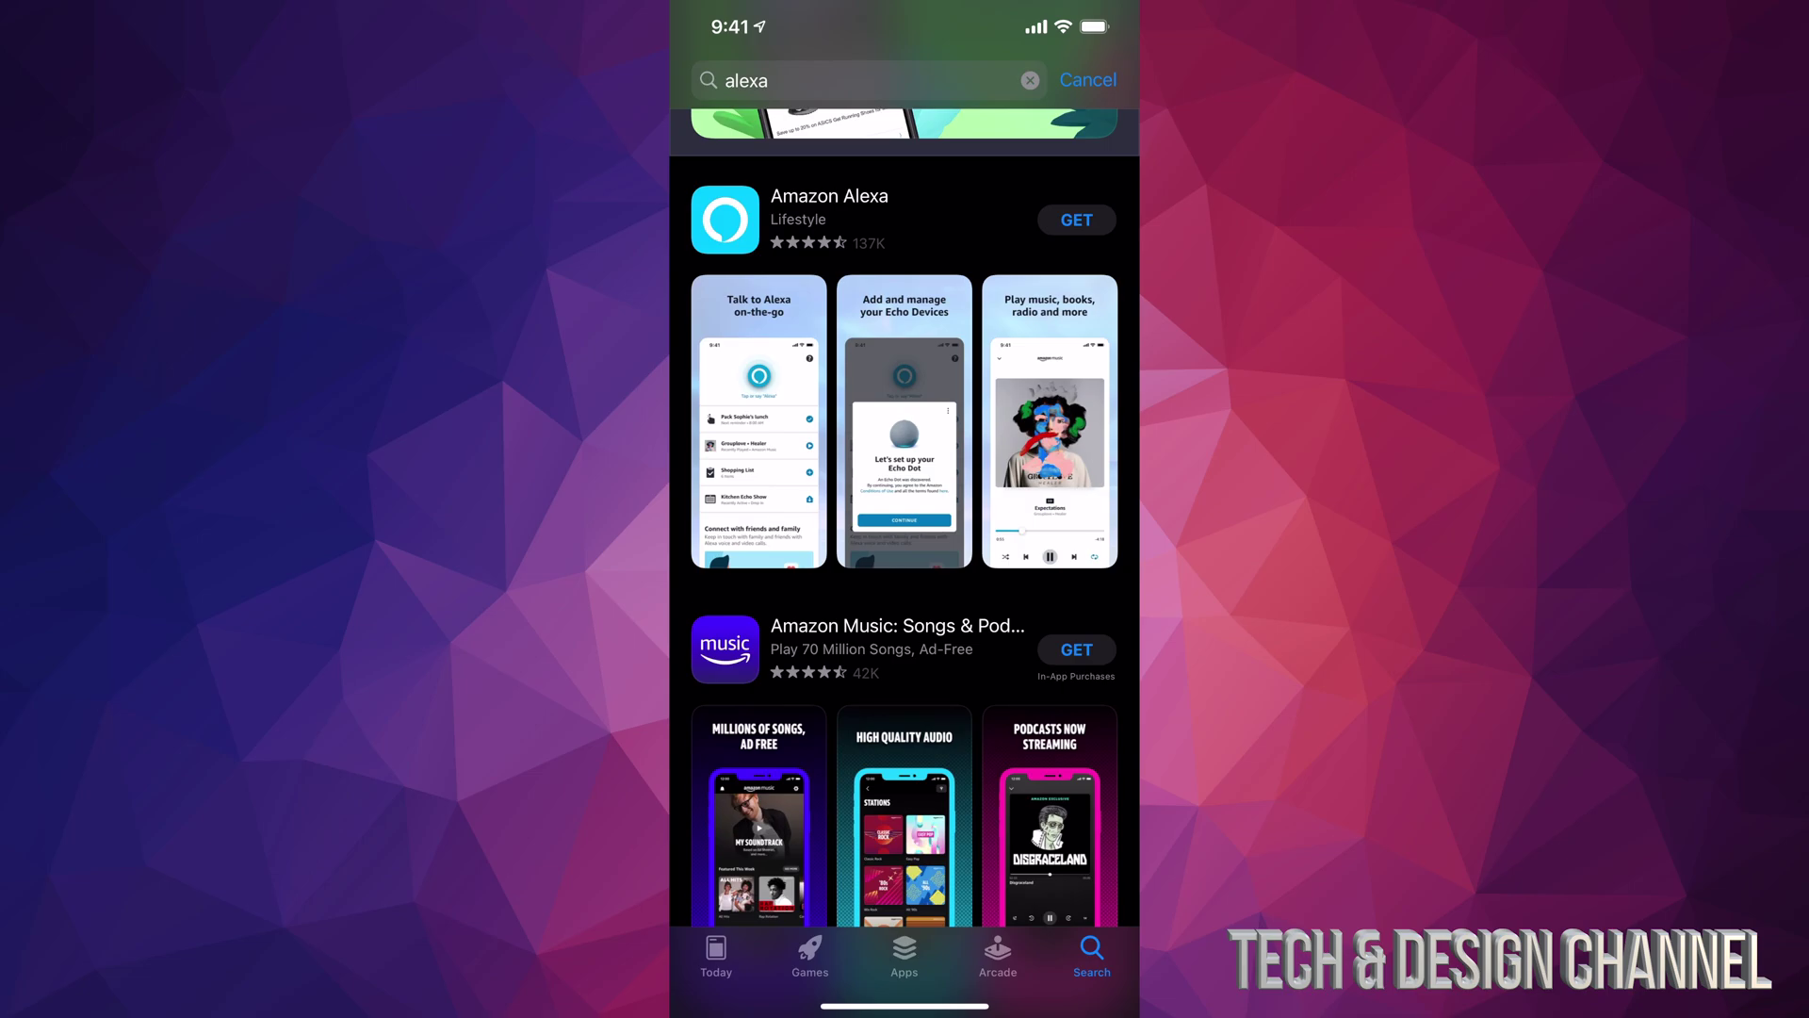
Open the Amazon Alexa page and start its download with GET
{"action": "left_click", "coordinate": [830, 196]}
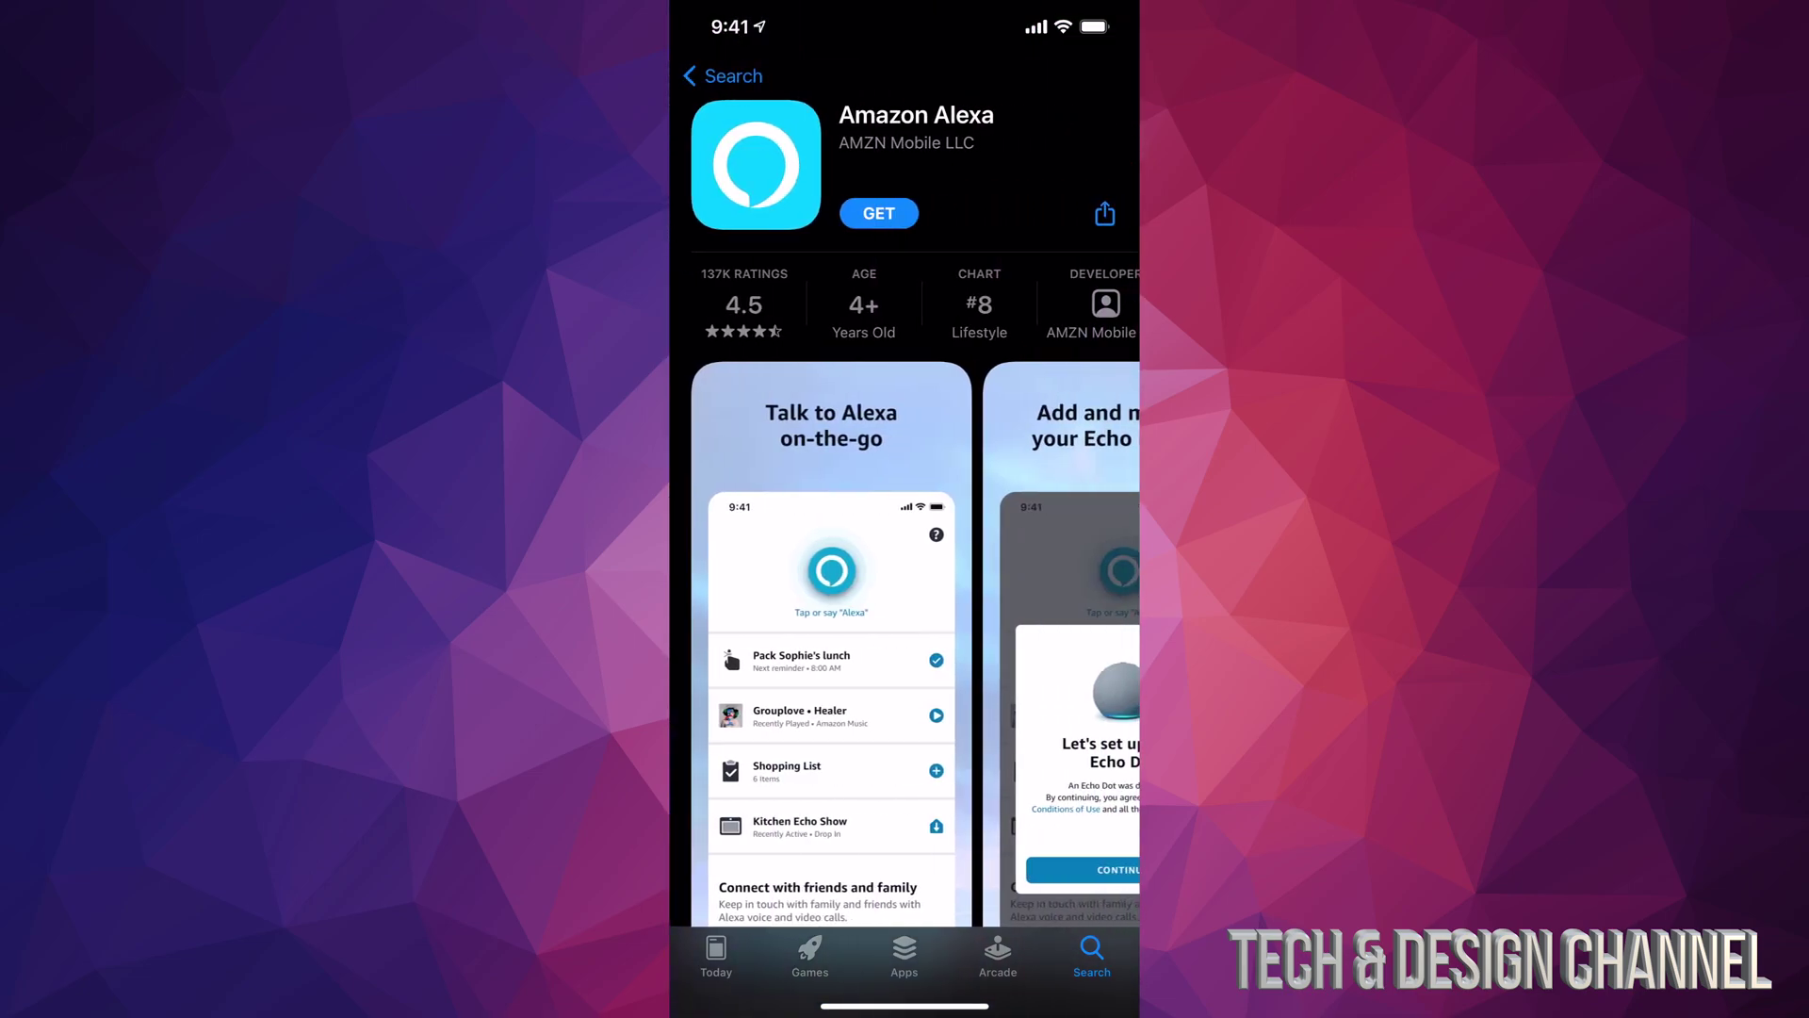
{"action": "left_click", "coordinate": [878, 214]}
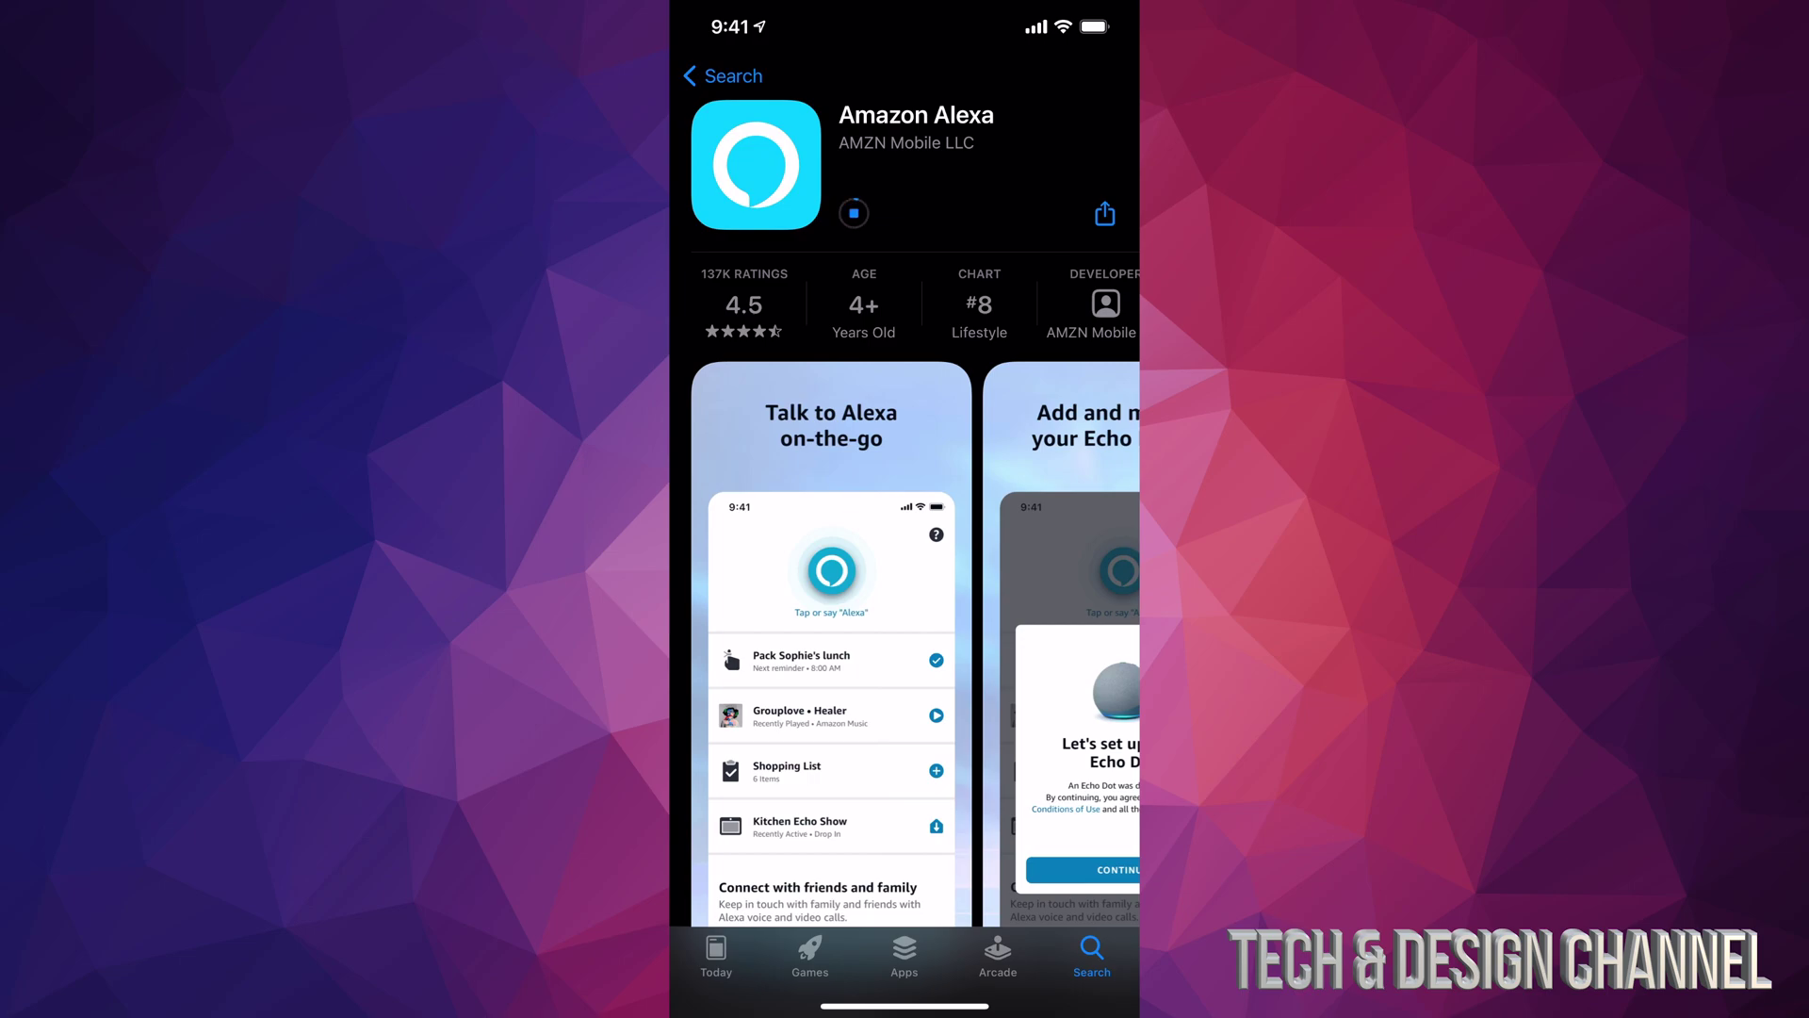
{"action": "scroll", "coordinate": [905, 565], "scroll_direction": "down", "scroll_amount": 5}
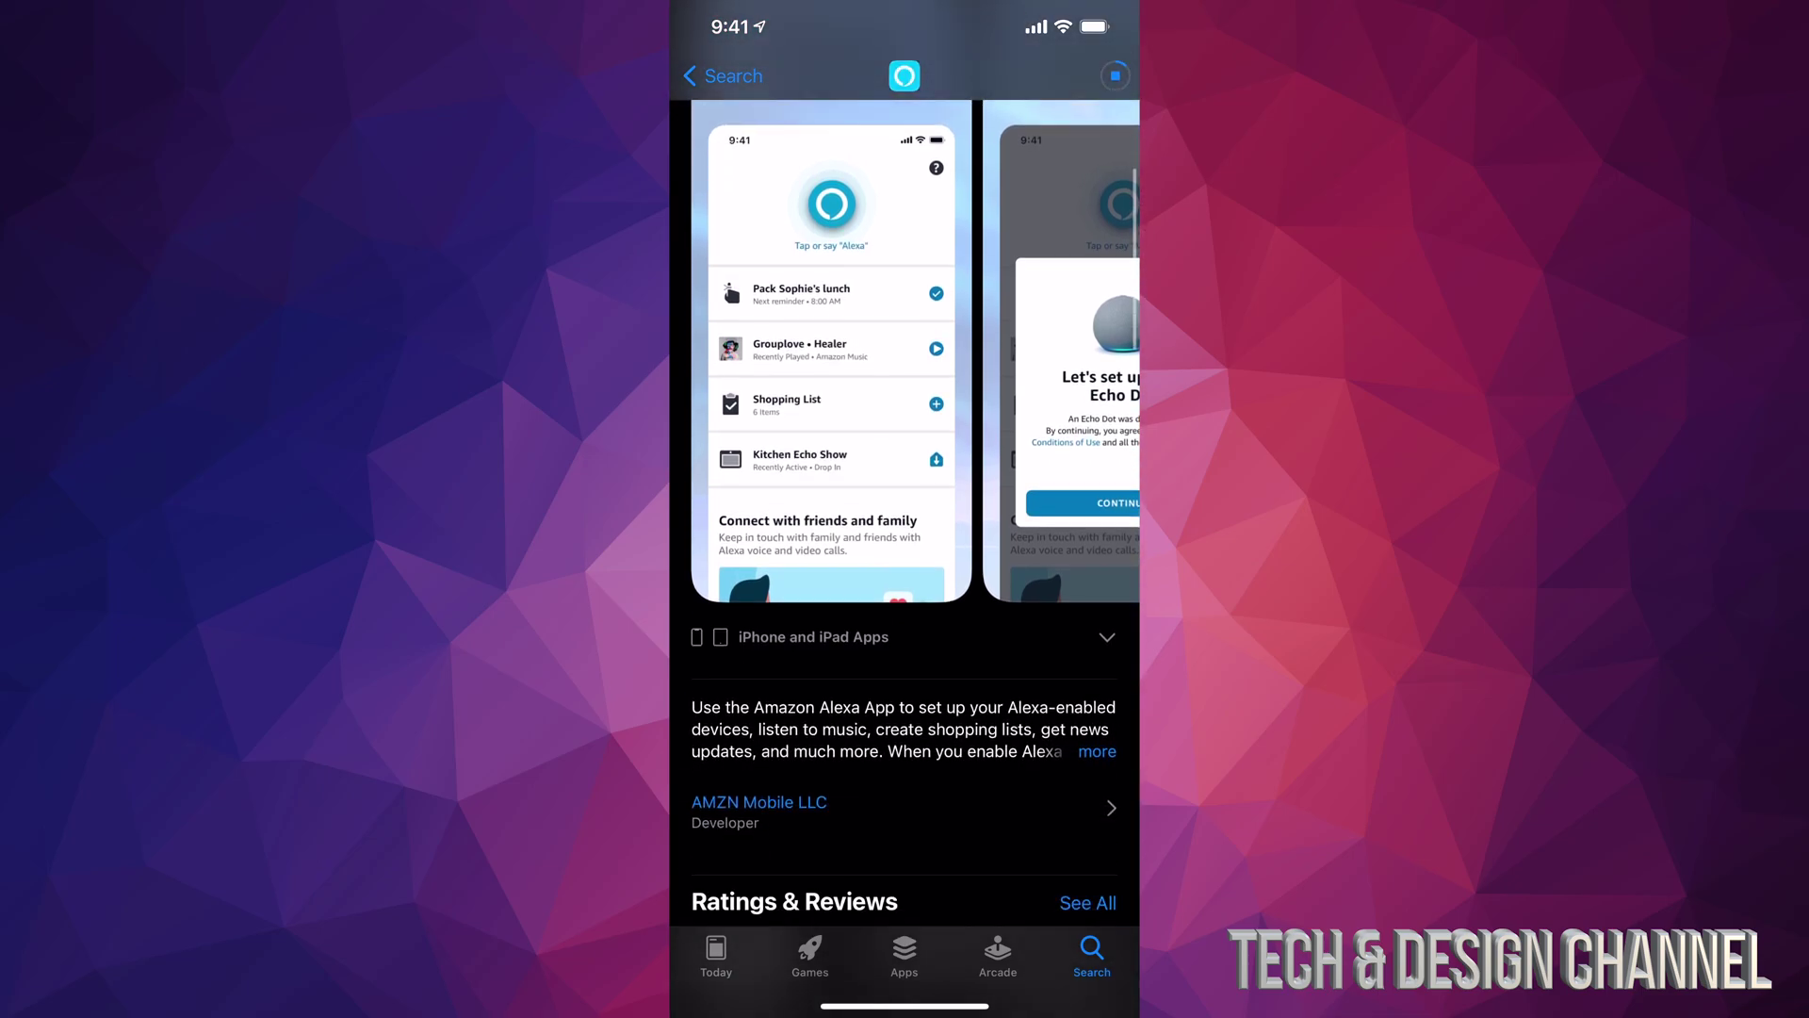
{"action": "scroll", "coordinate": [905, 566], "scroll_direction": "down", "scroll_amount": 3}
{"action": "scroll", "coordinate": [904, 566], "scroll_direction": "down", "scroll_amount": 2}
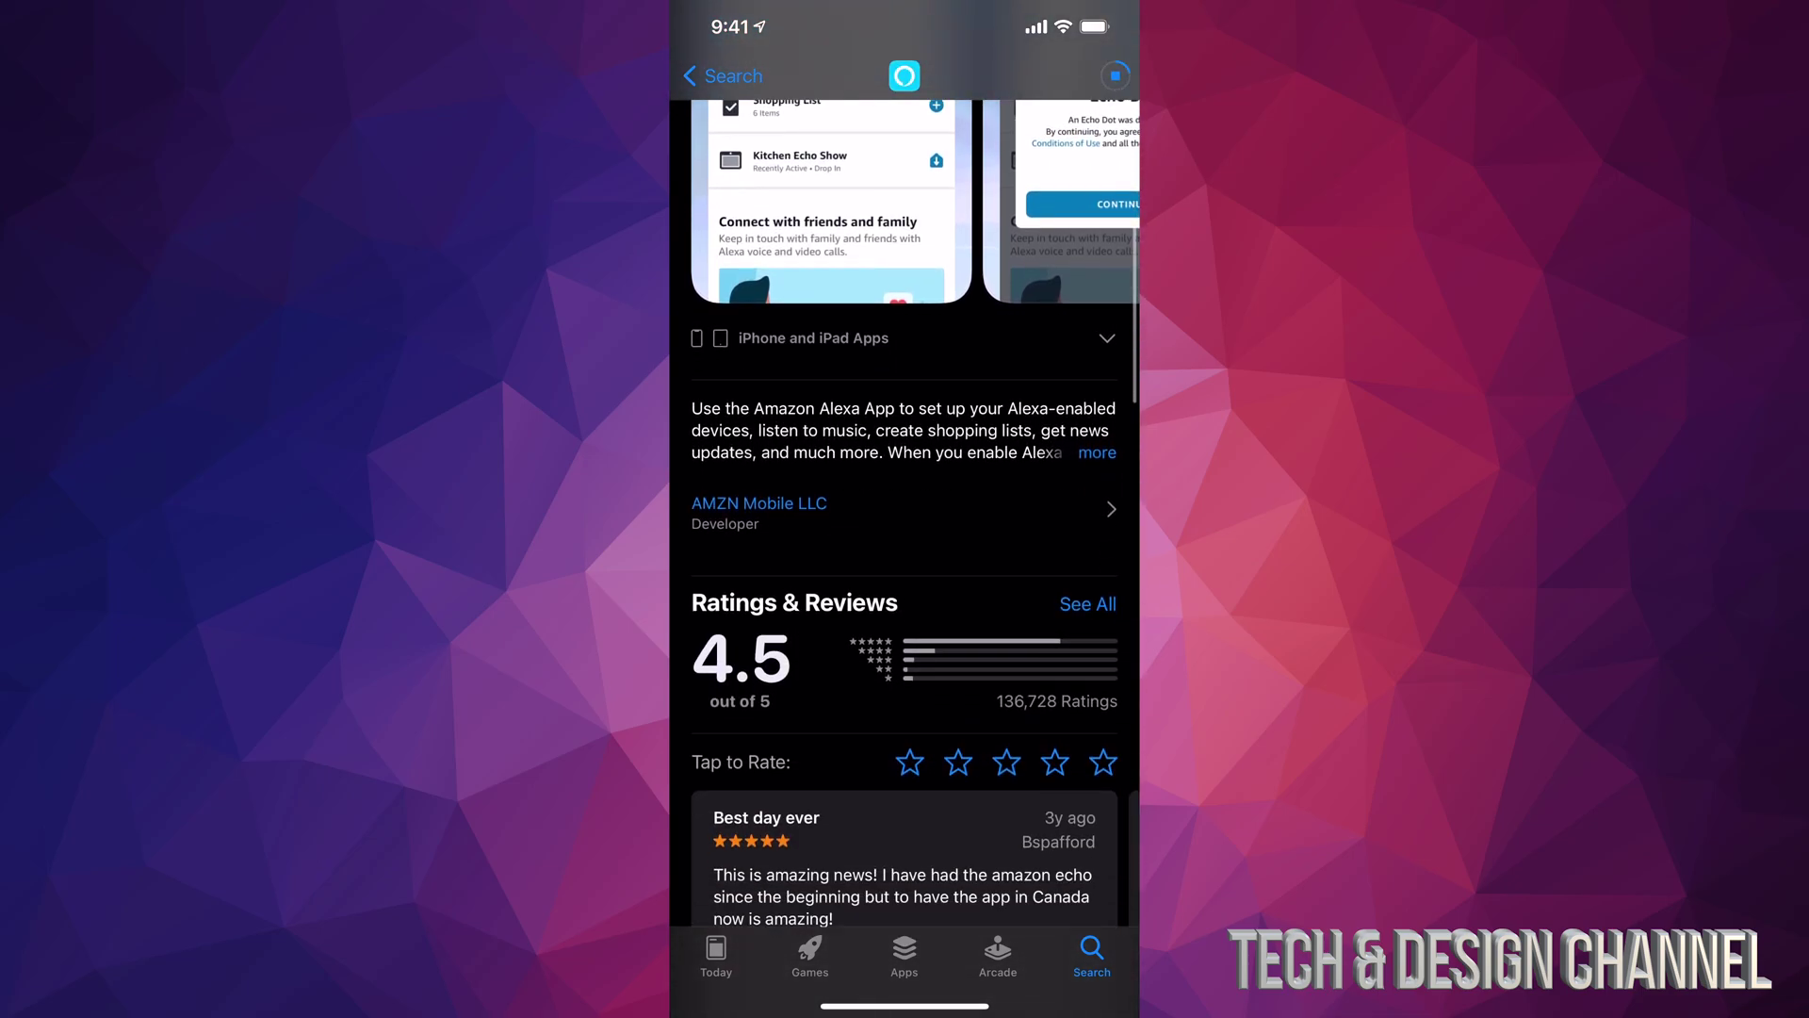
{"action": "scroll", "coordinate": [905, 565], "scroll_direction": "down", "scroll_amount": 3}
{"action": "scroll", "coordinate": [905, 566], "scroll_direction": "down", "scroll_amount": 5}
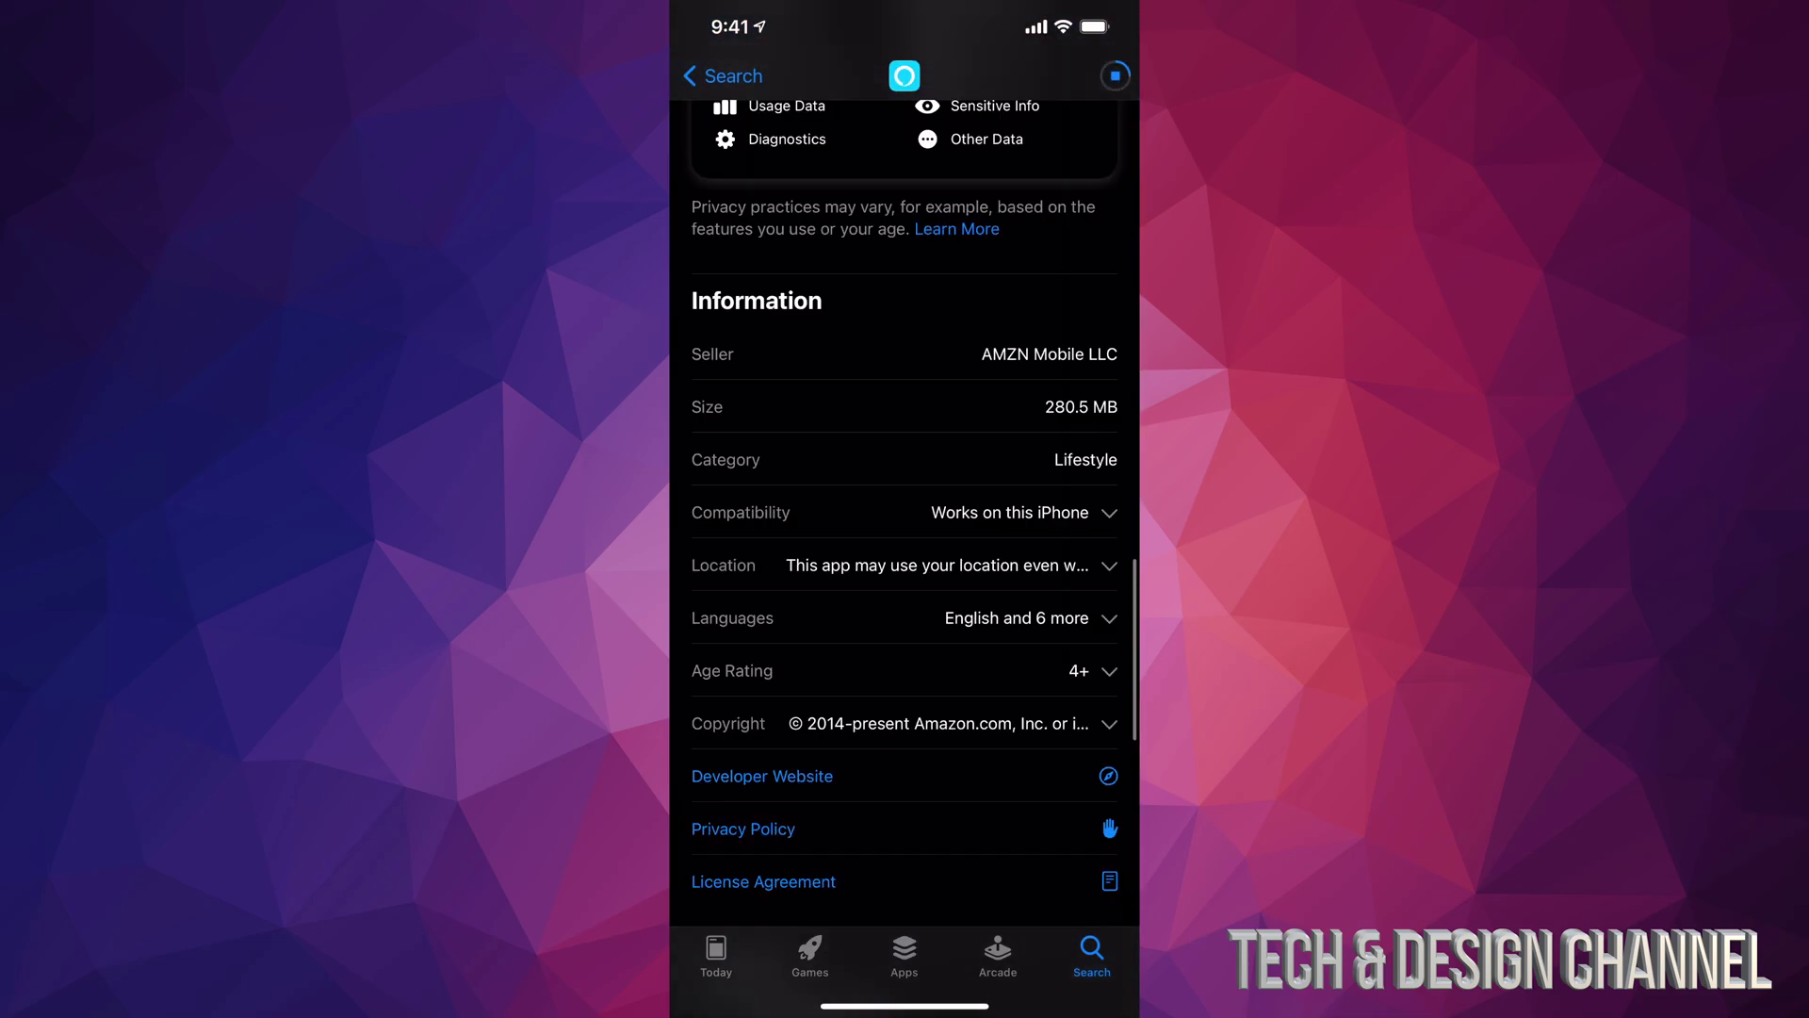
{"action": "scroll", "coordinate": [905, 567], "scroll_direction": "down", "scroll_amount": 1}
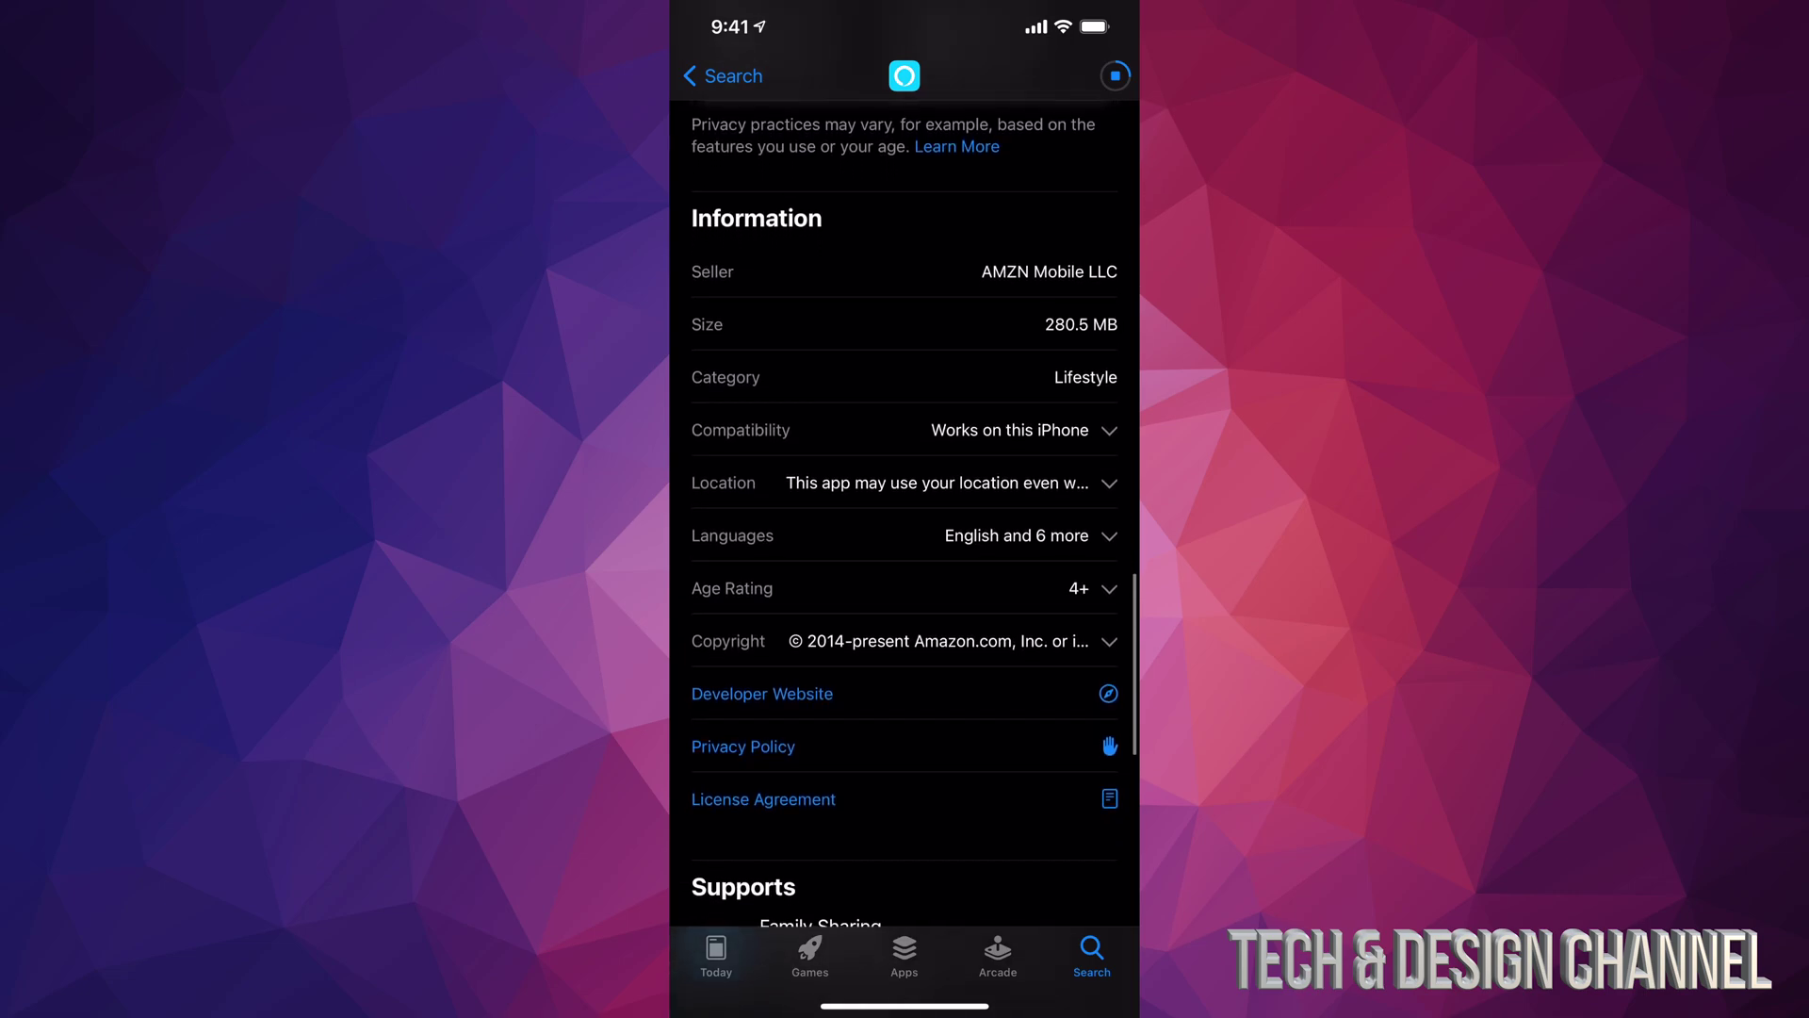
{"action": "scroll", "coordinate": [905, 566], "scroll_direction": "down", "scroll_amount": 1}
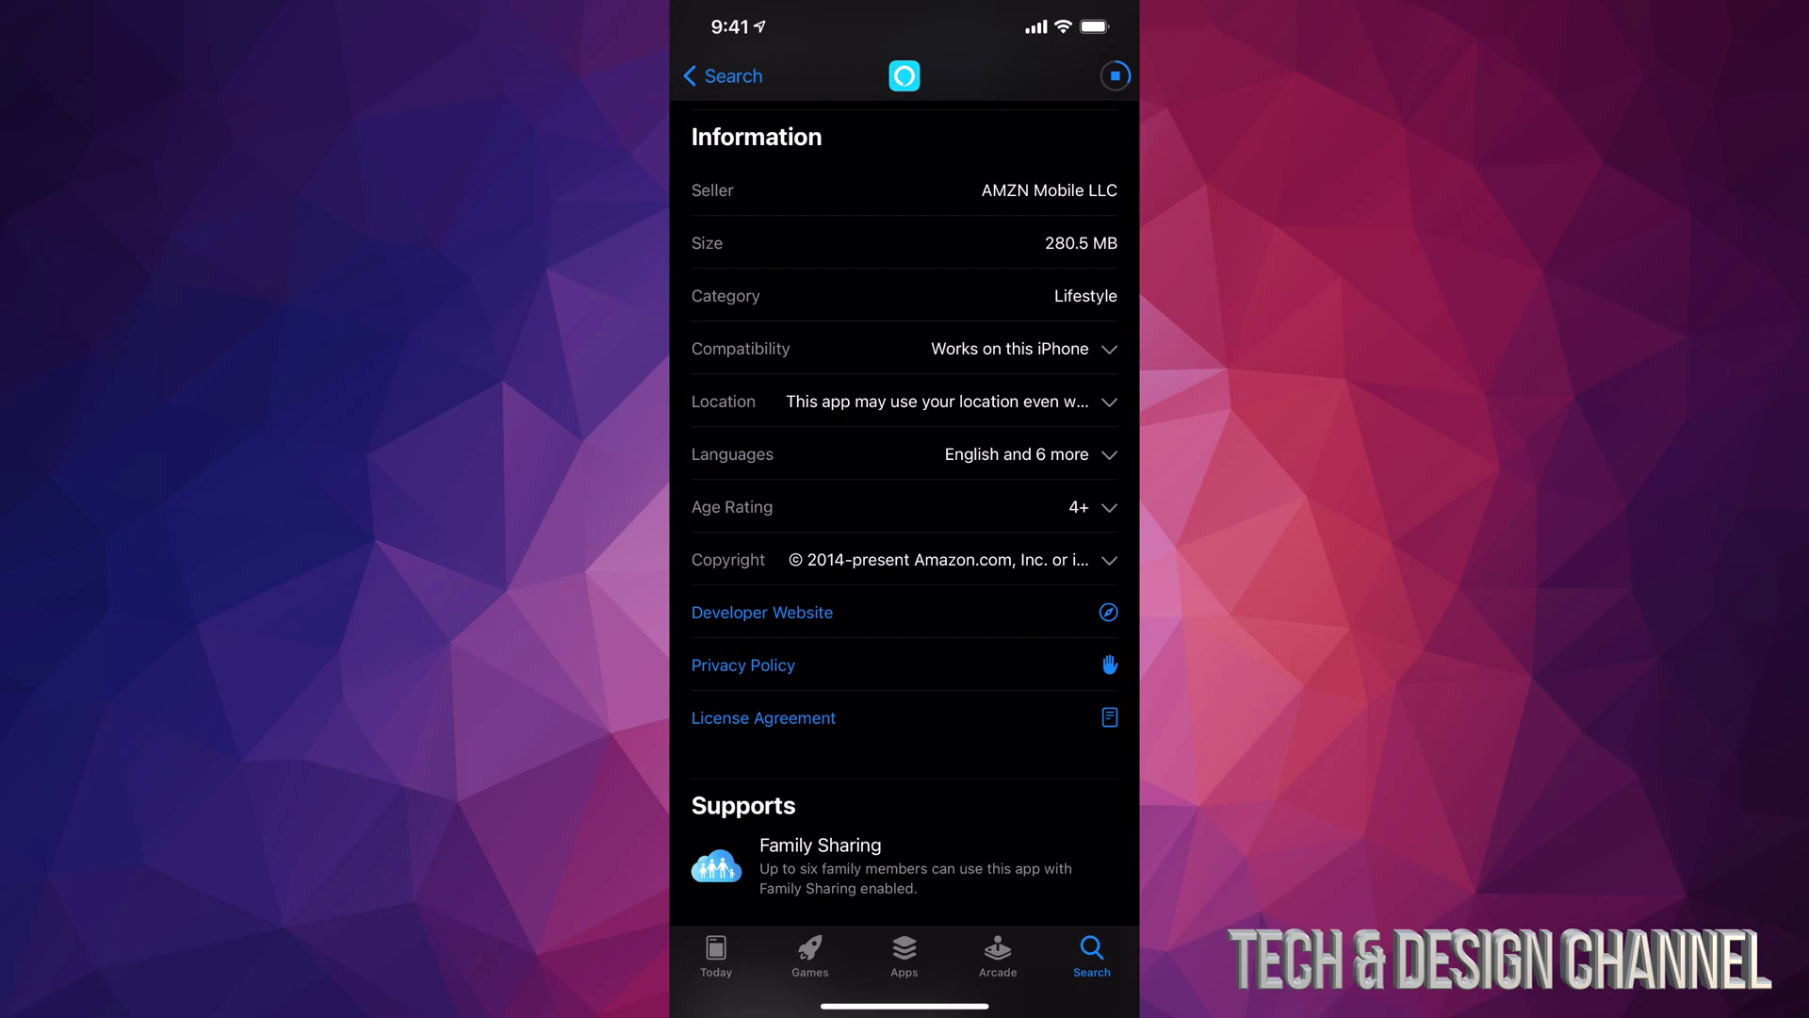
{"action": "left_click", "coordinate": [904, 348]}
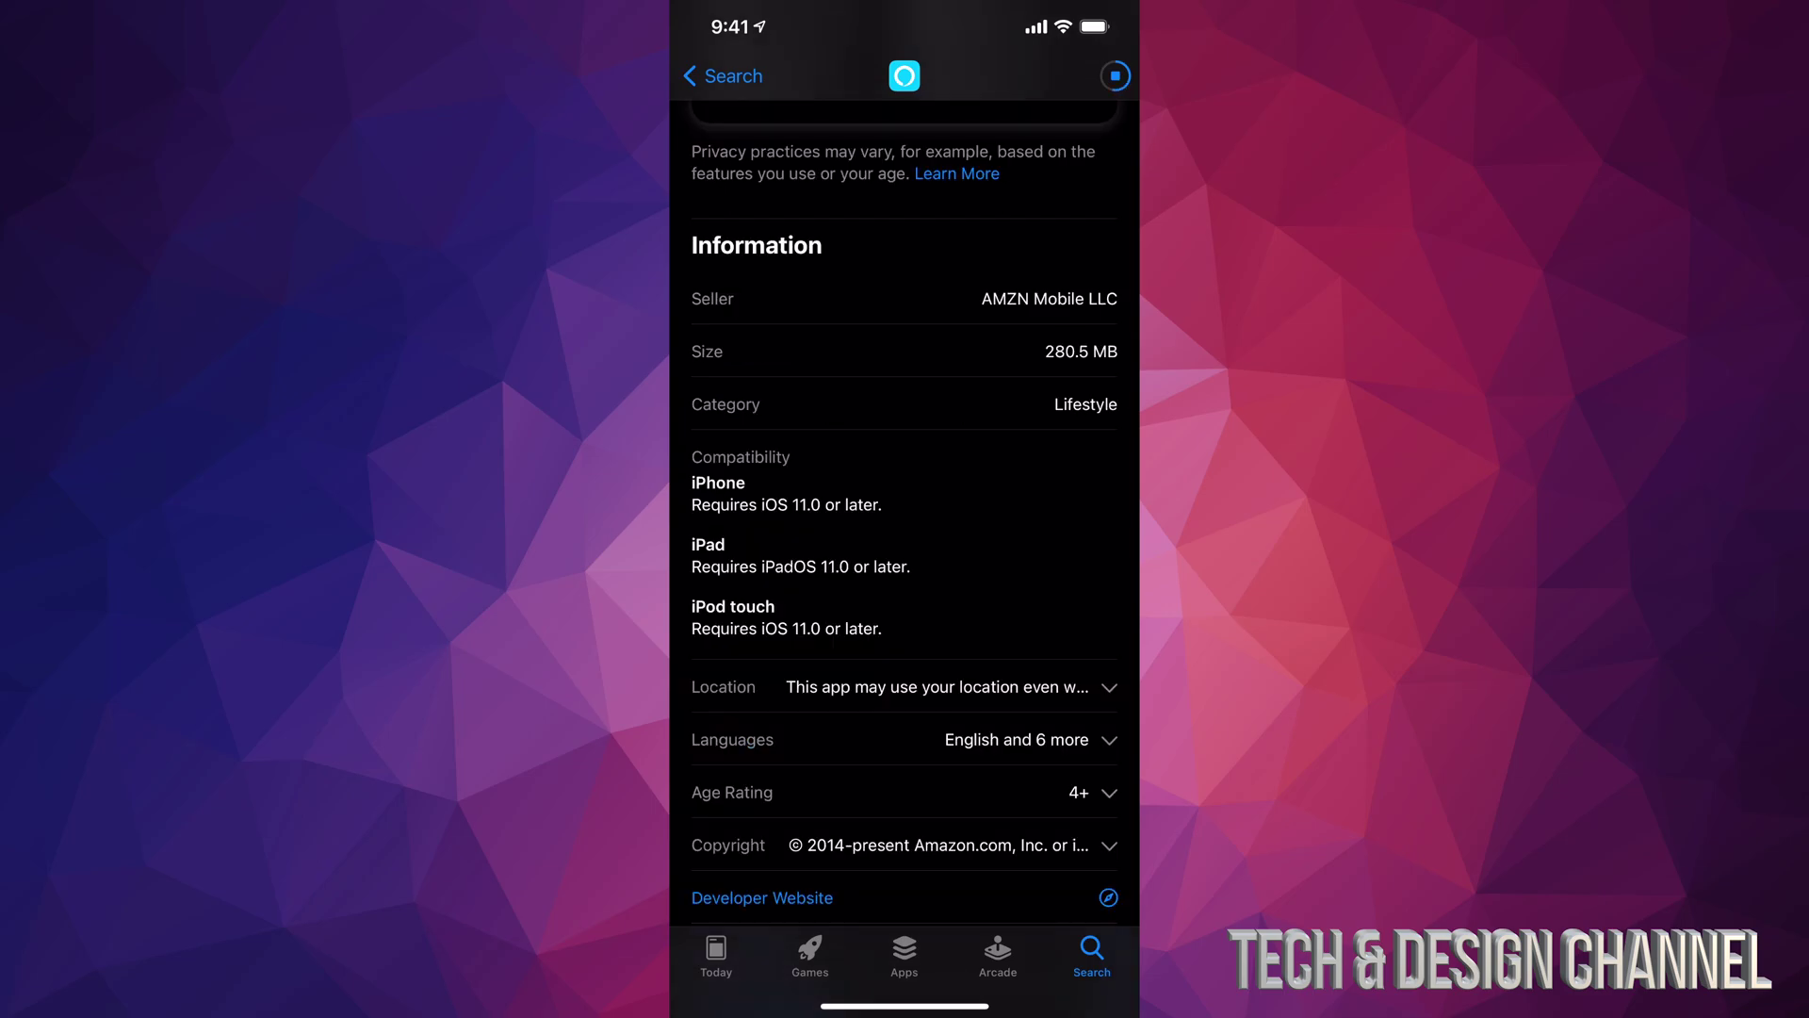
{"action": "scroll", "coordinate": [905, 566], "scroll_direction": "down", "scroll_amount": 1}
{"action": "scroll", "coordinate": [905, 510], "scroll_direction": "down", "scroll_amount": 1}
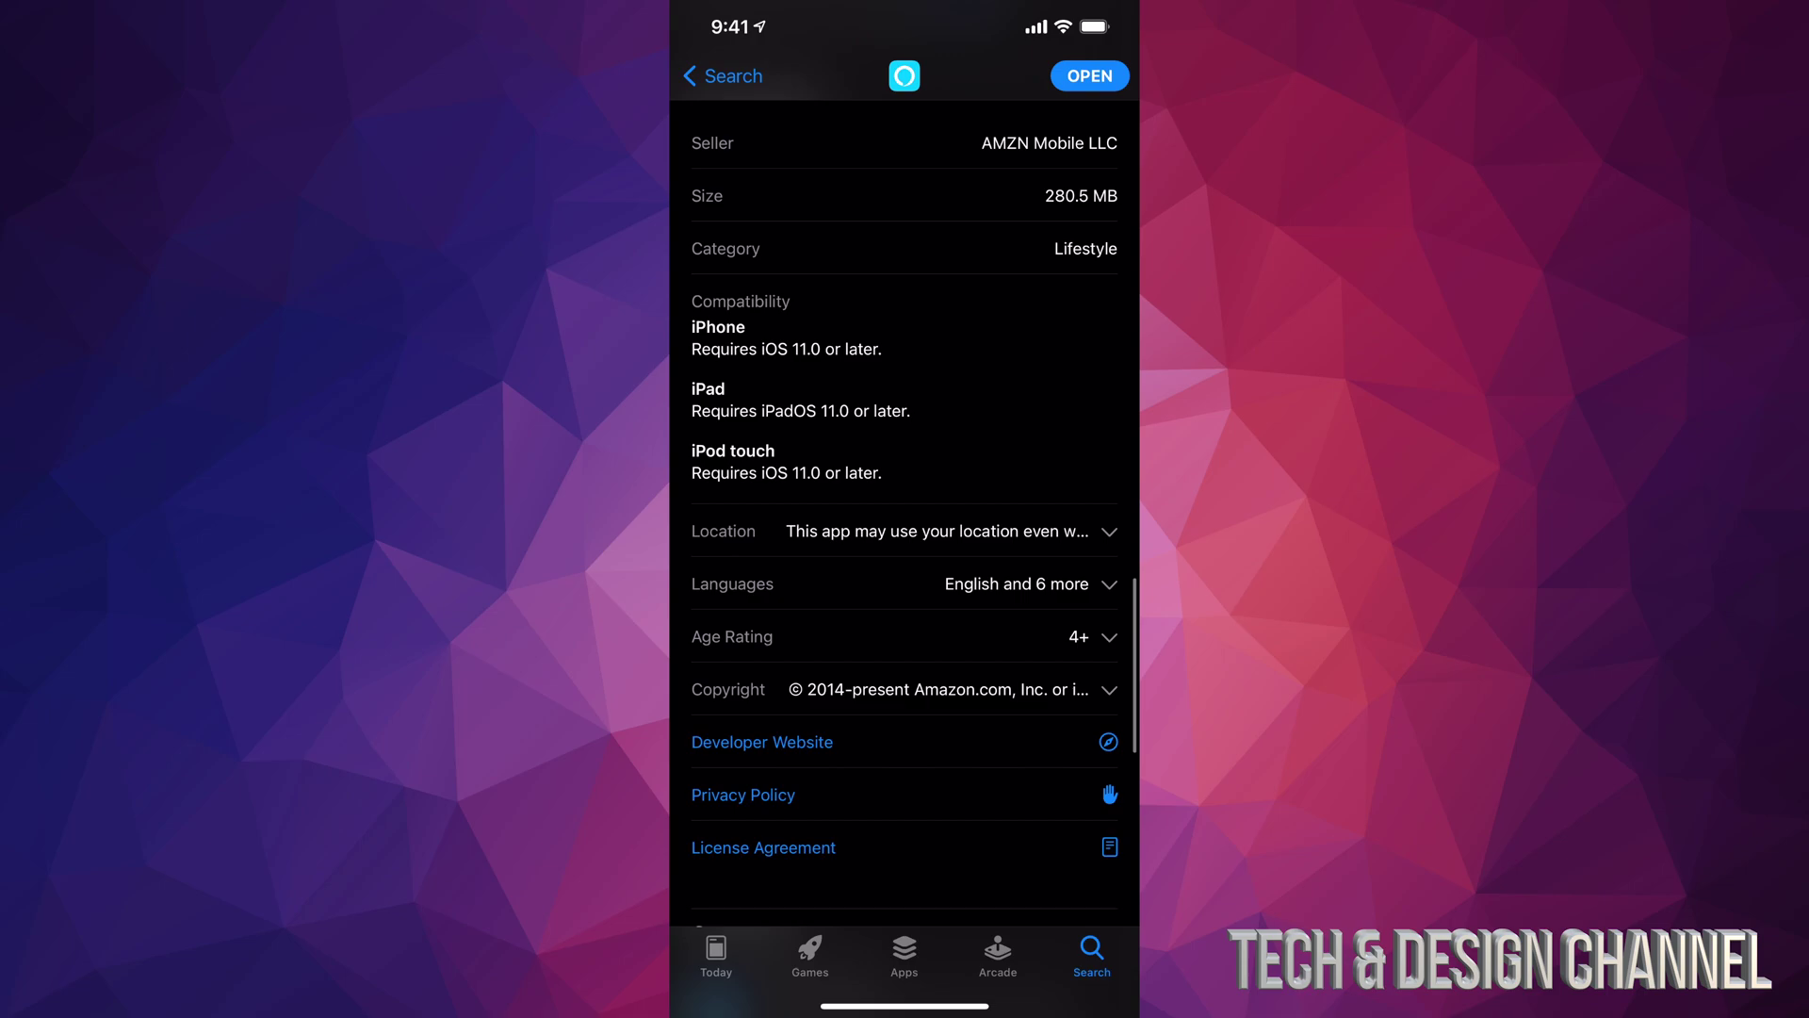
{"action": "scroll", "coordinate": [906, 509], "scroll_direction": "down", "scroll_amount": 1}
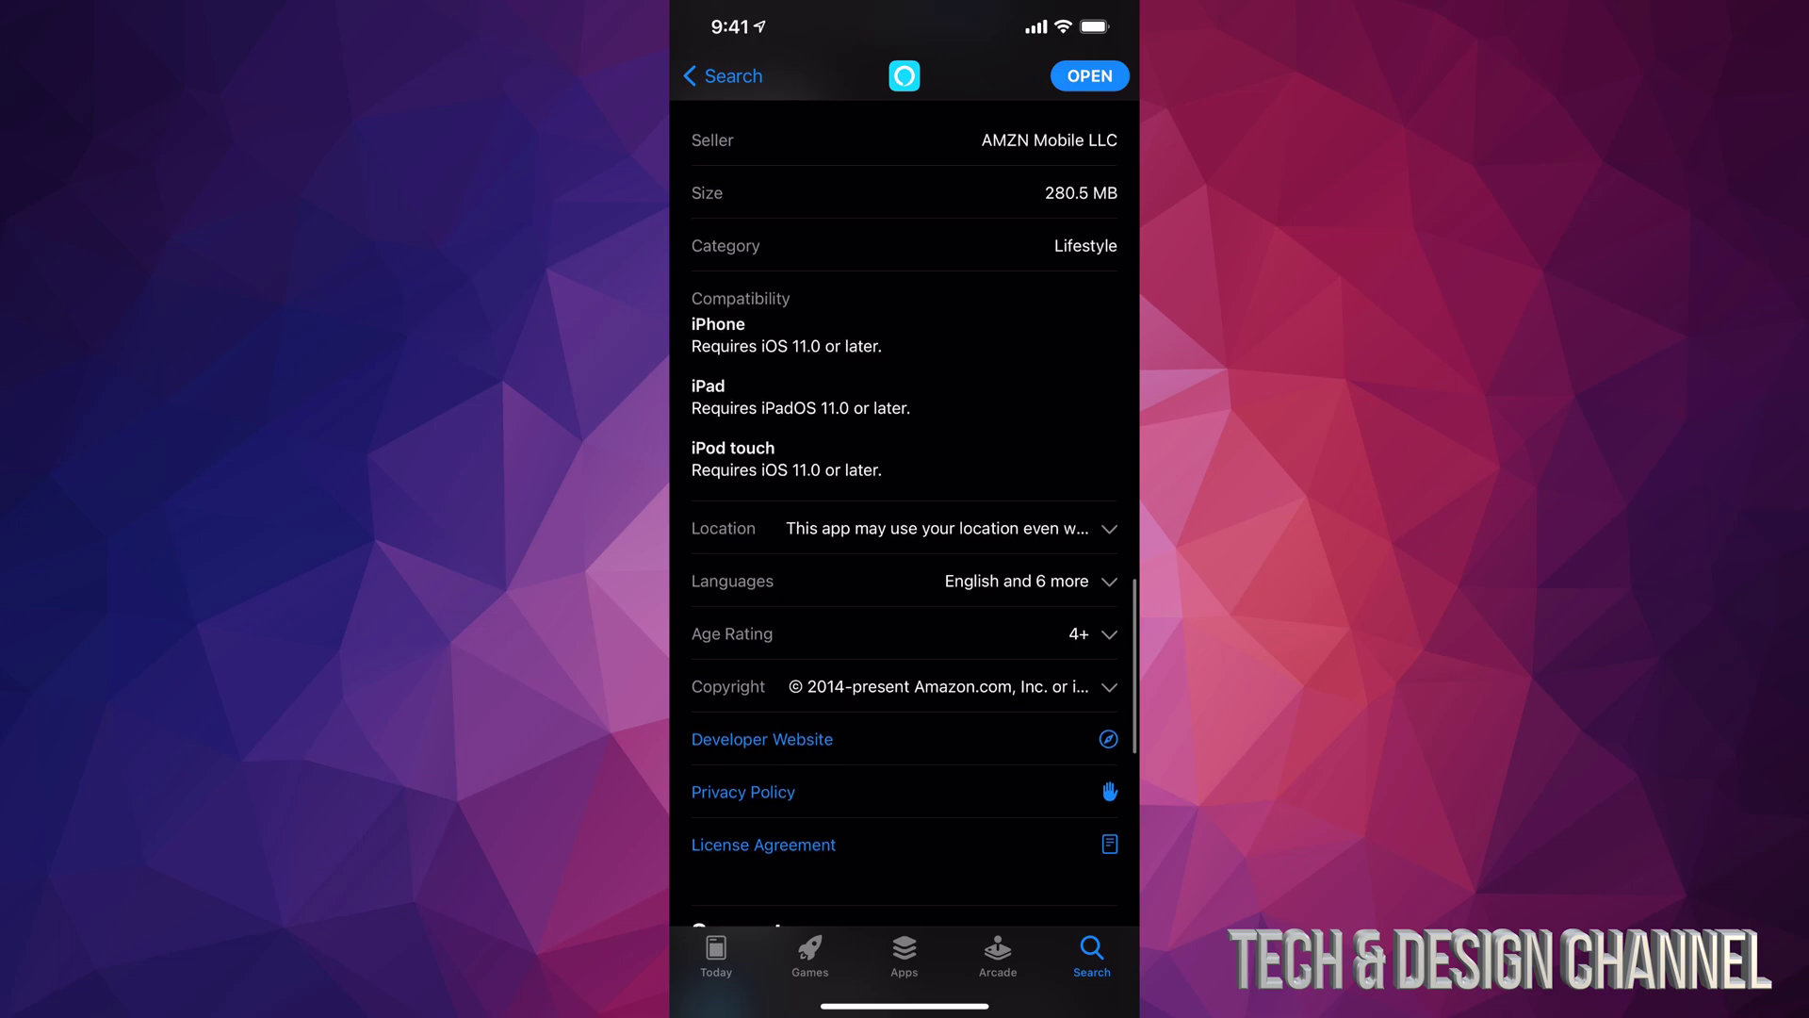
{"action": "scroll", "coordinate": [905, 565], "scroll_direction": "down", "scroll_amount": 1}
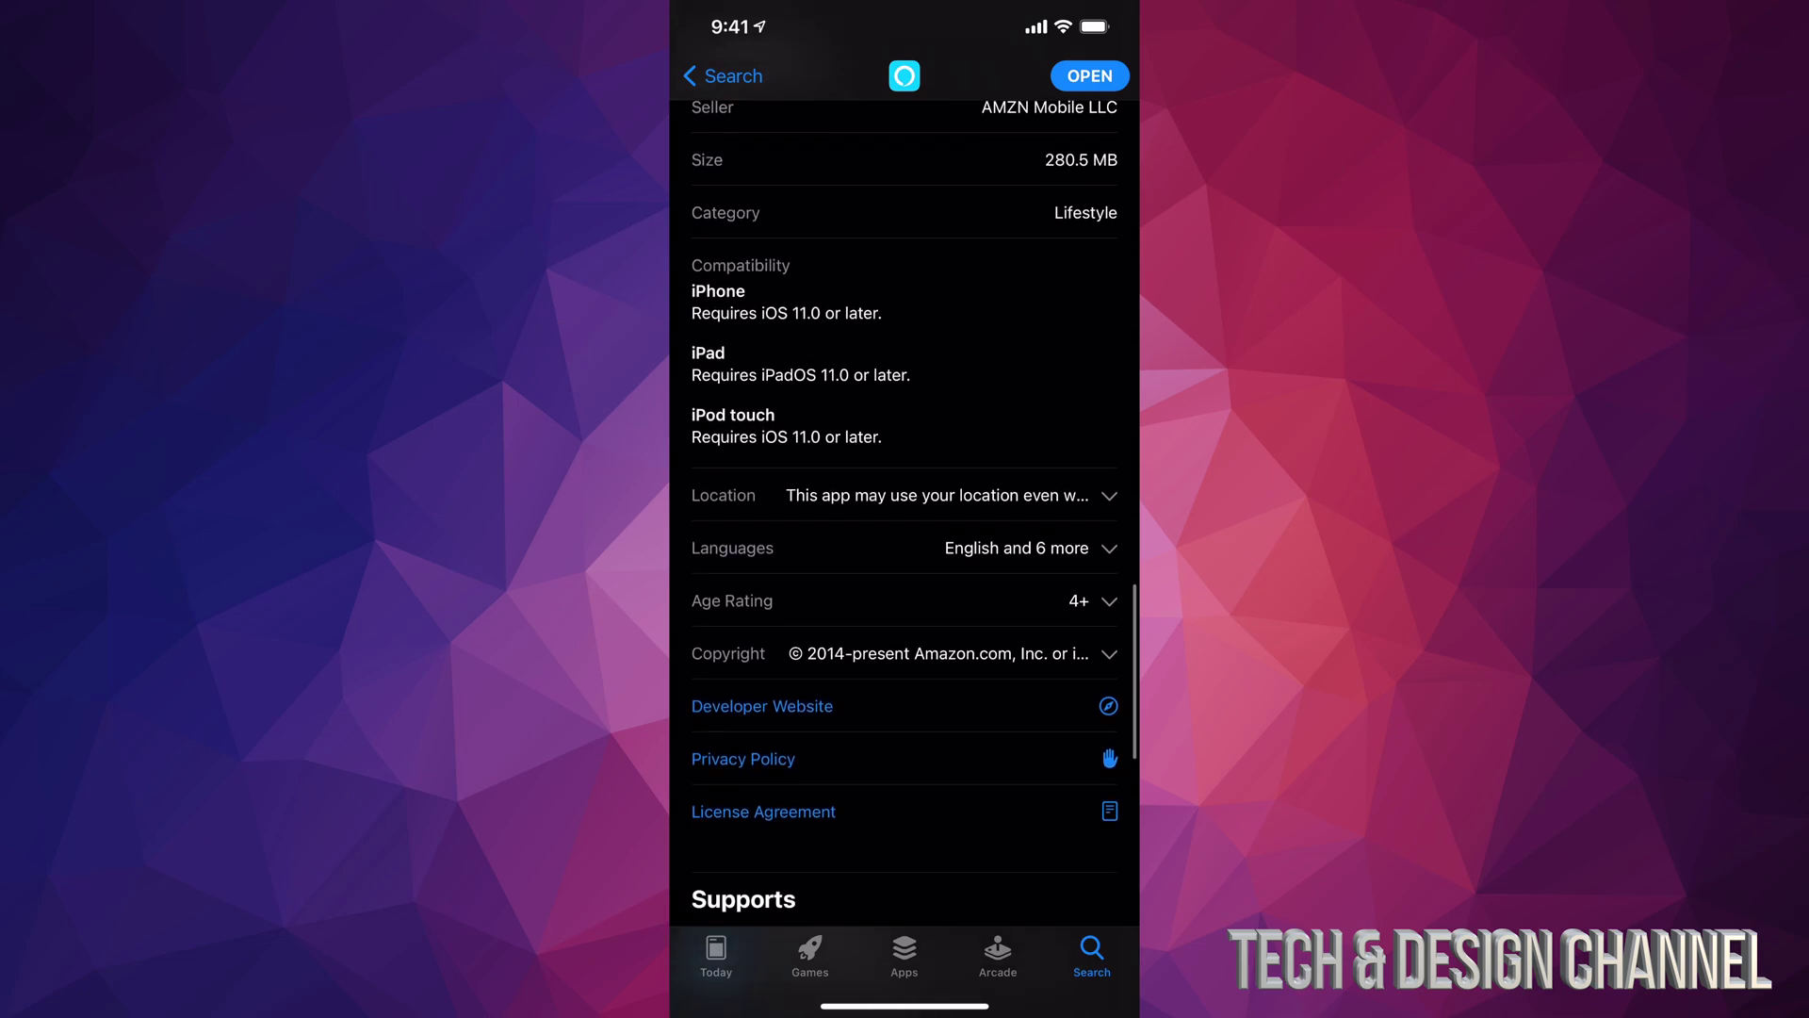
{"action": "scroll", "coordinate": [905, 541], "scroll_direction": "down", "scroll_amount": 1}
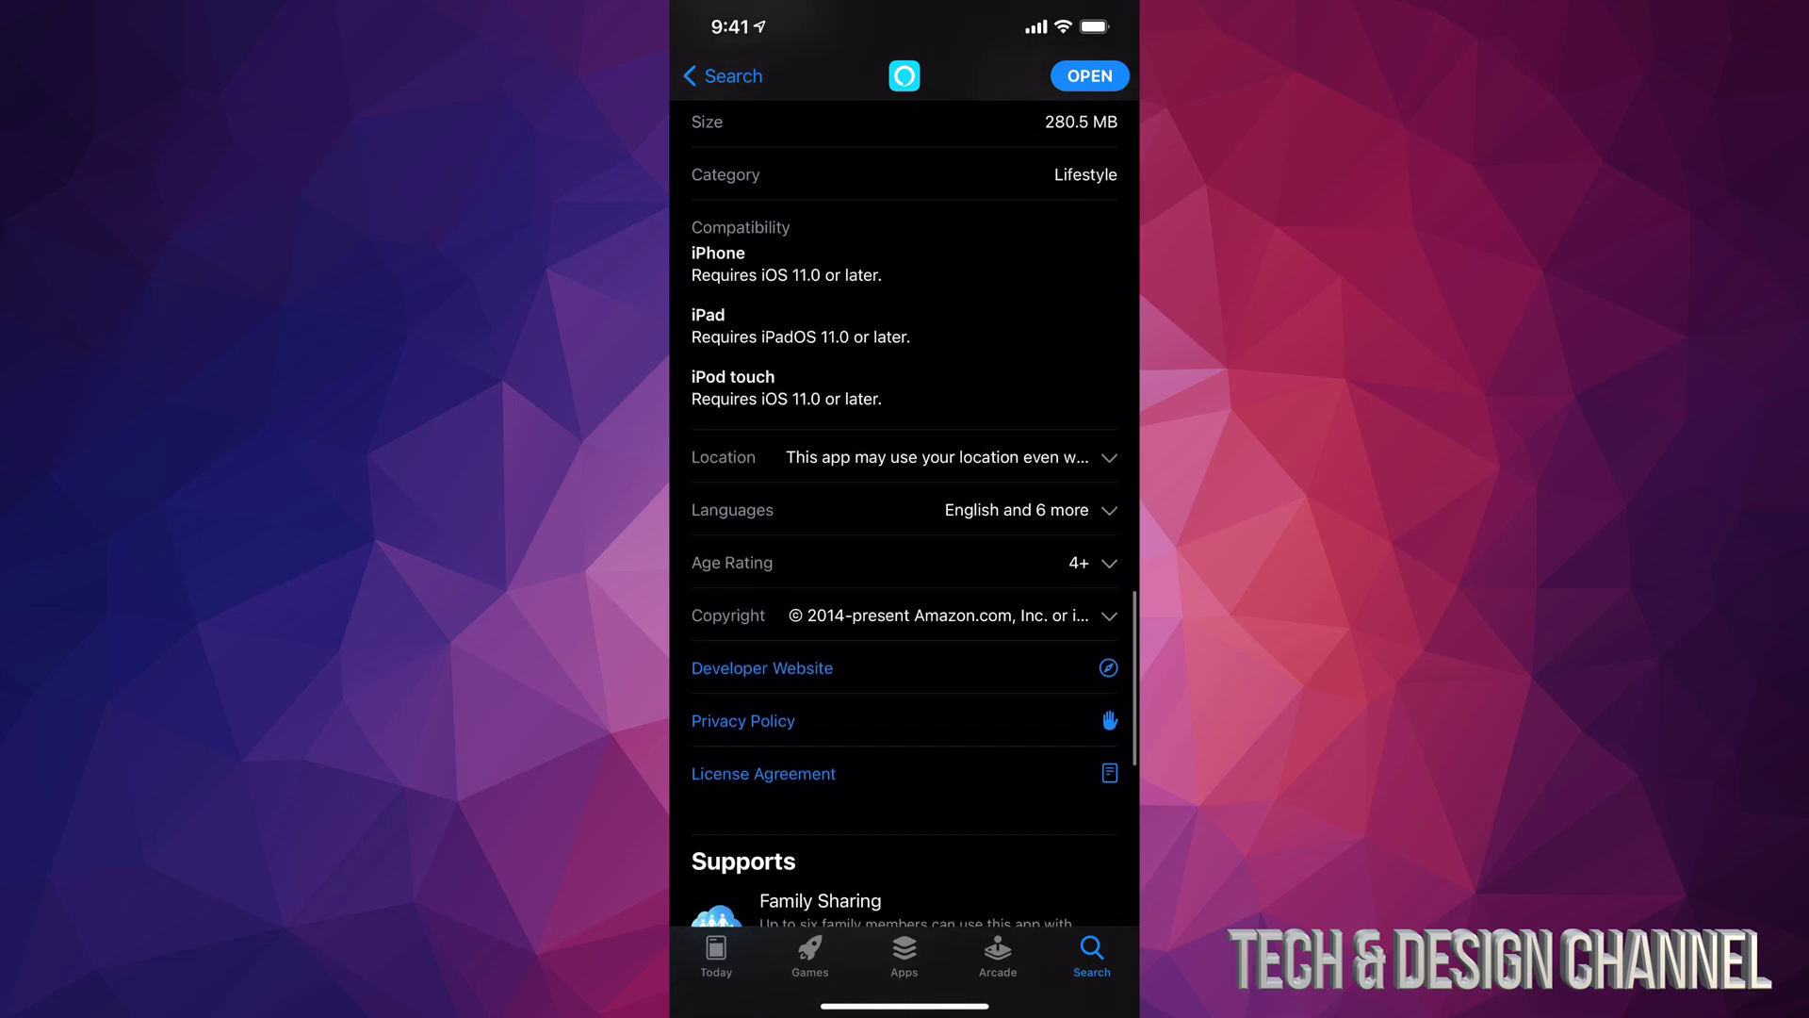
{"action": "scroll", "coordinate": [905, 509], "scroll_direction": "down", "scroll_amount": 1}
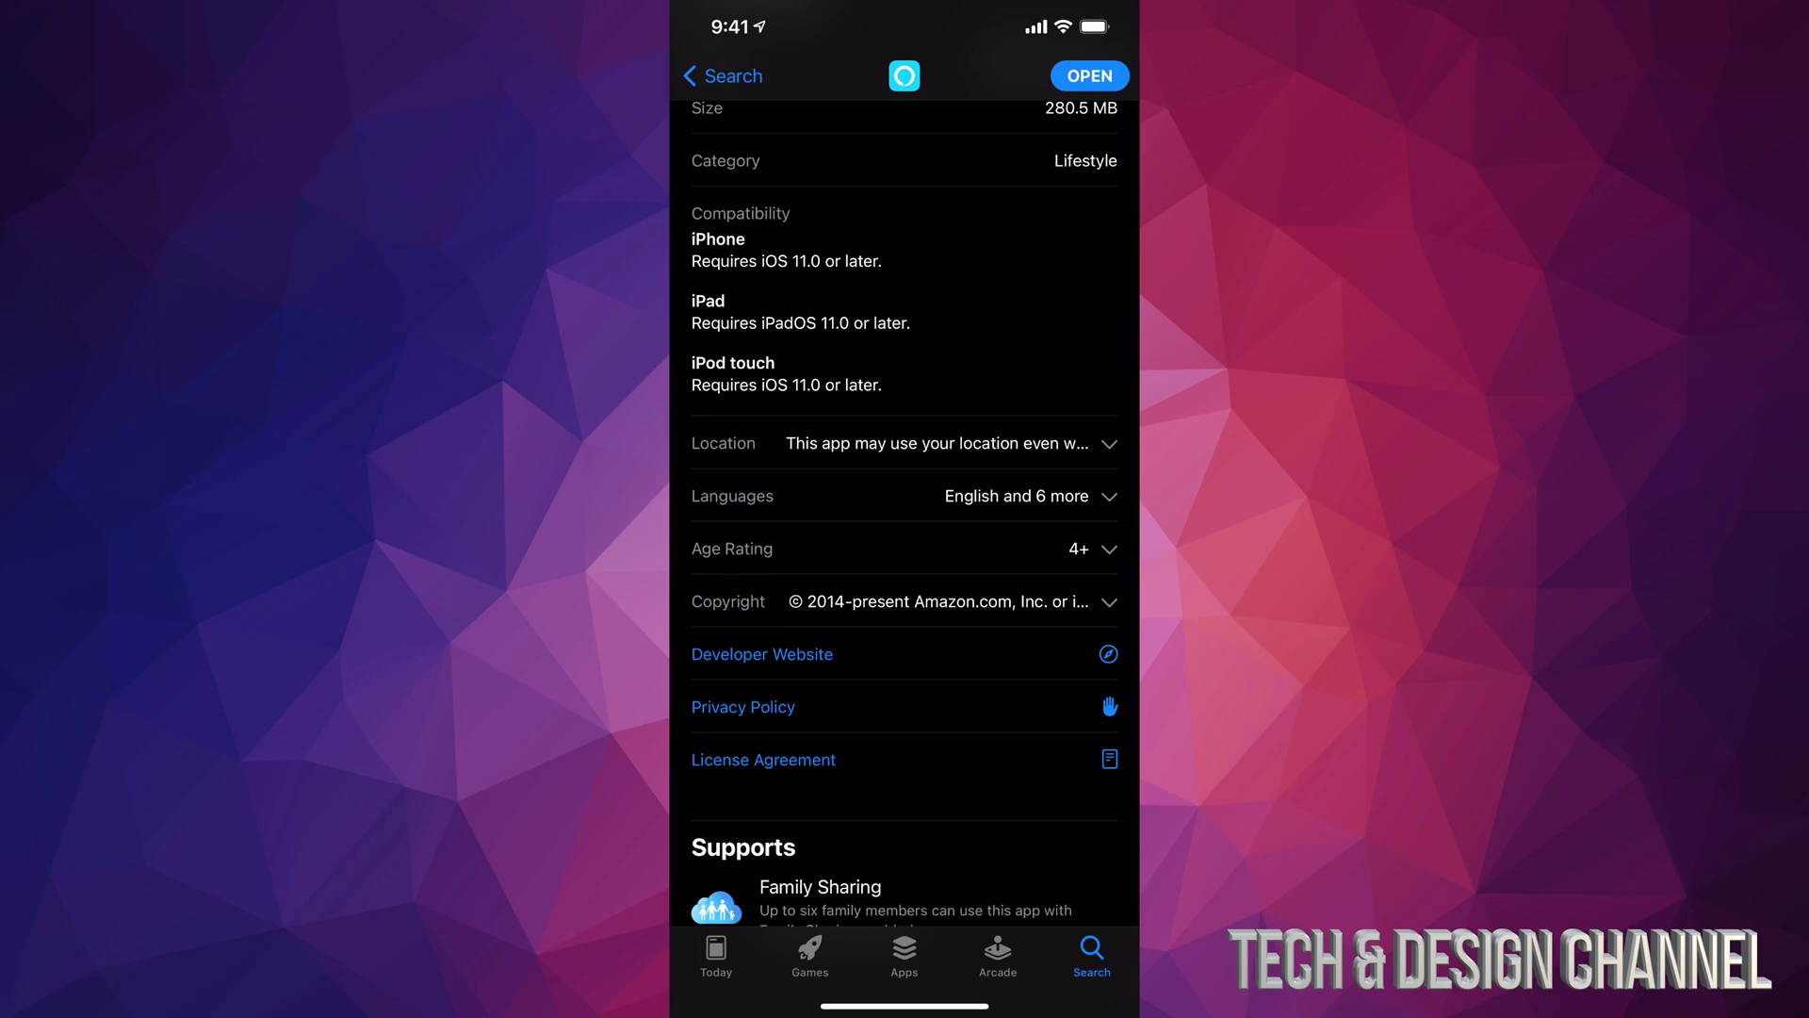
{"action": "scroll", "coordinate": [905, 509], "scroll_direction": "up", "scroll_amount": 15}
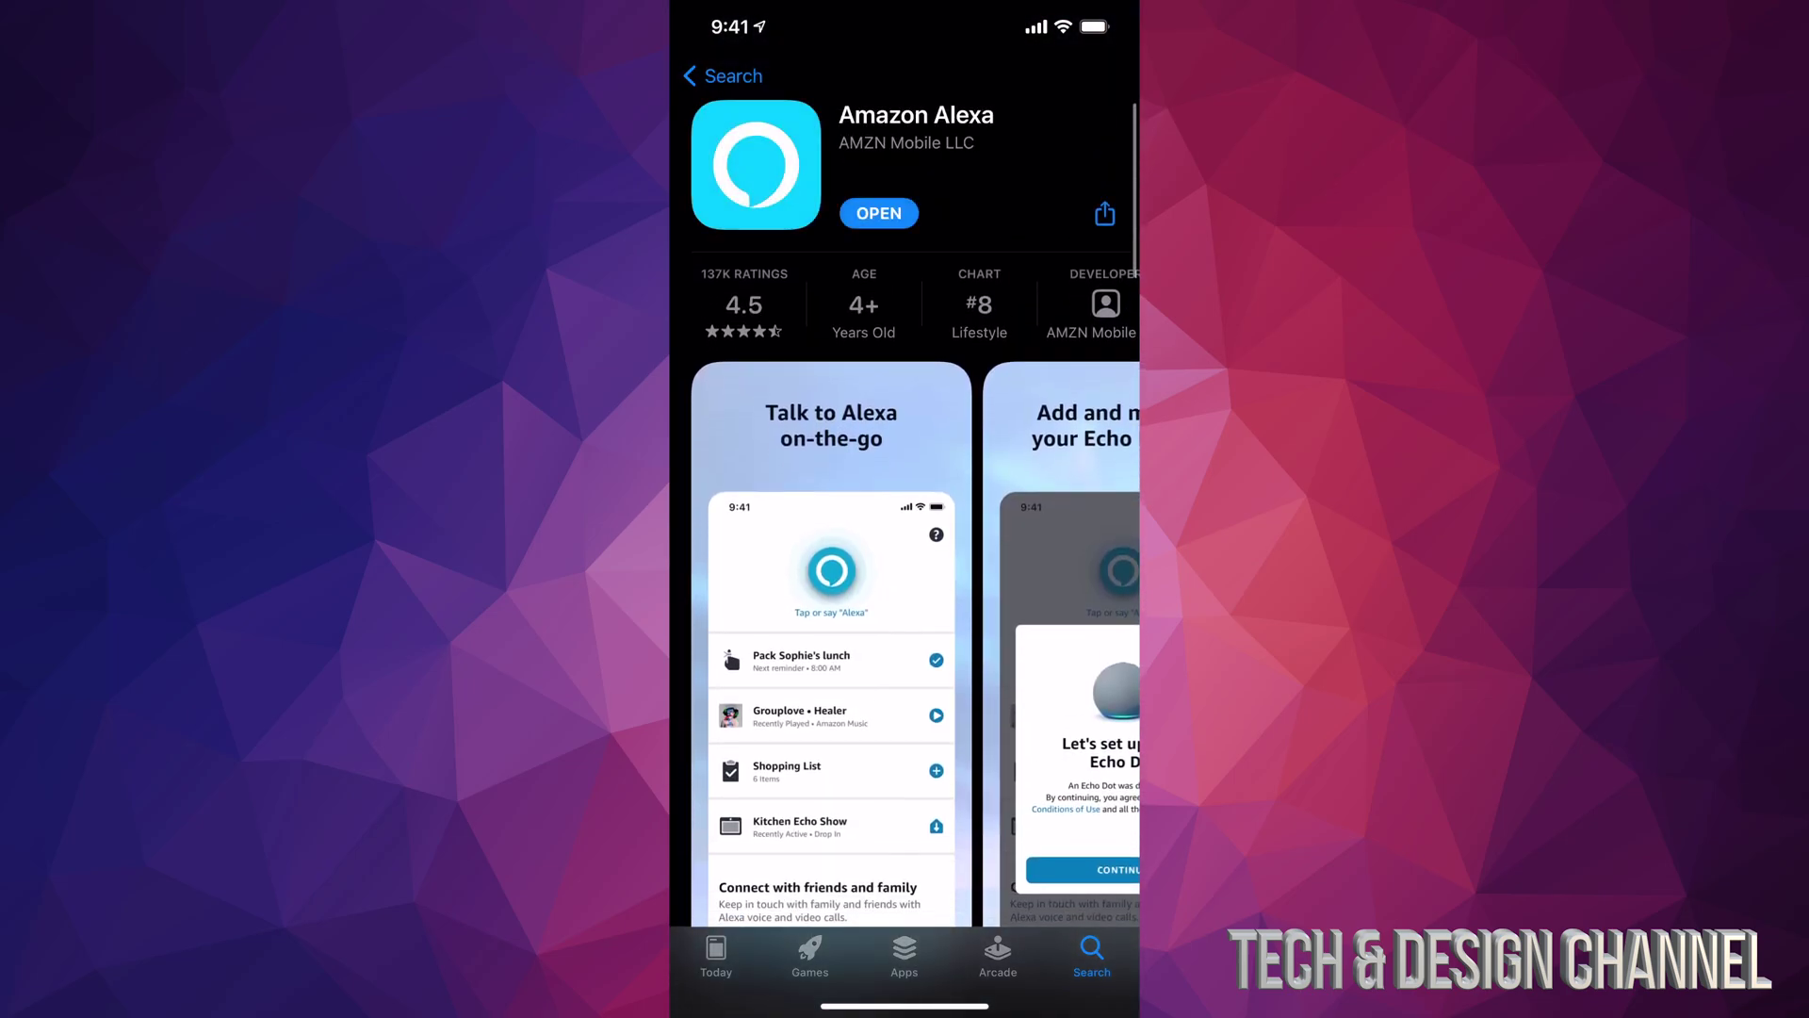
Launch the installed Amazon Alexa app and answer its Bluetooth permission alert
{"action": "left_click", "coordinate": [878, 213]}
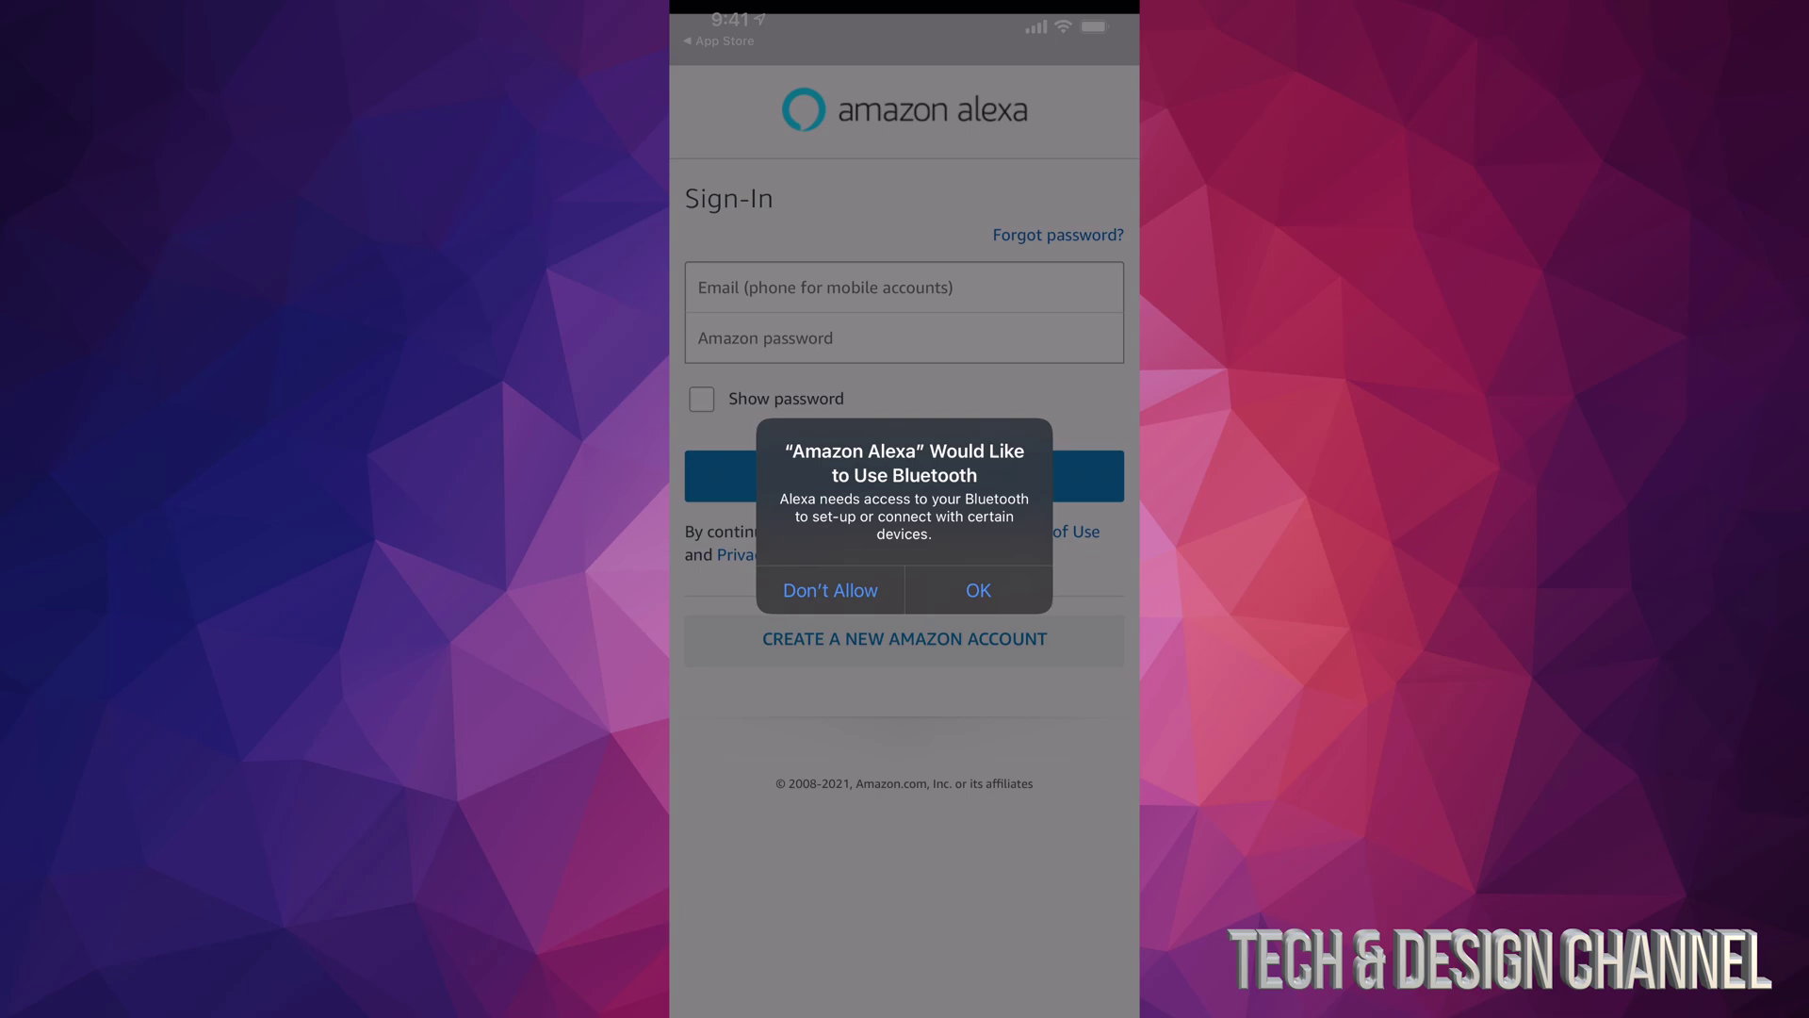
{"action": "left_click", "coordinate": [979, 590]}
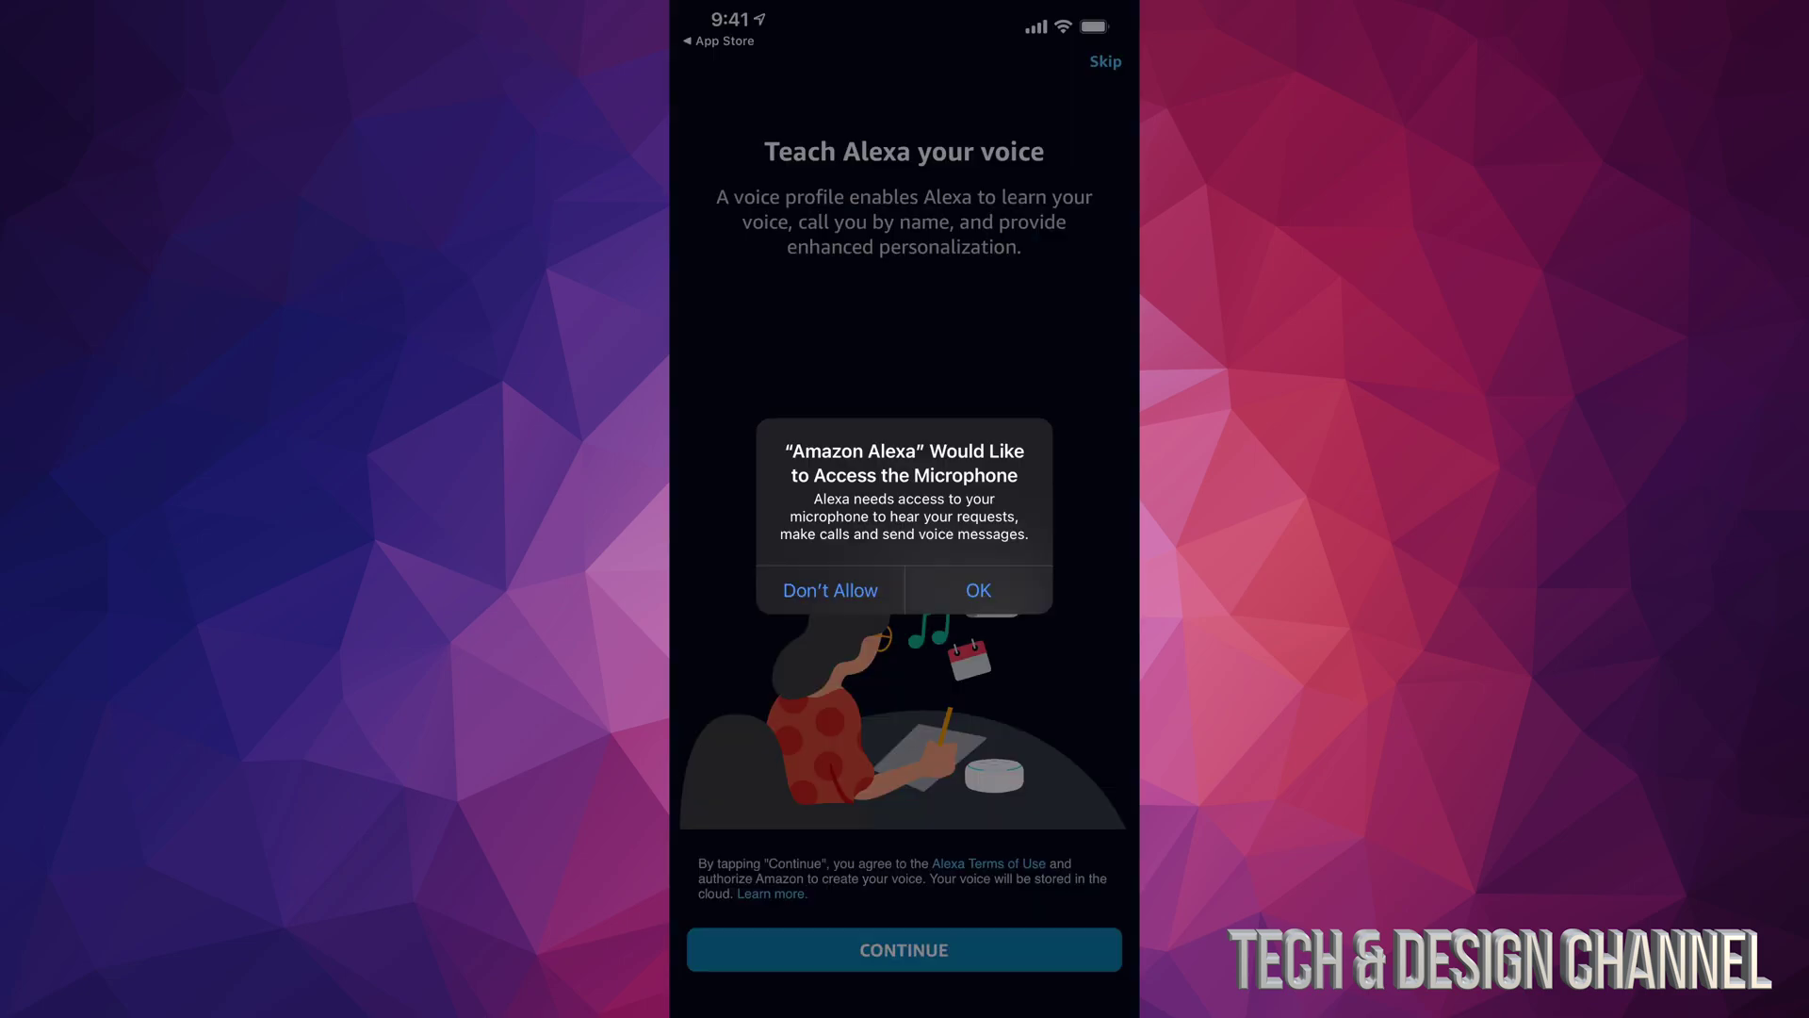
Allow Amazon Alexa microphone access so voice training can begin
{"action": "left_click", "coordinate": [978, 589]}
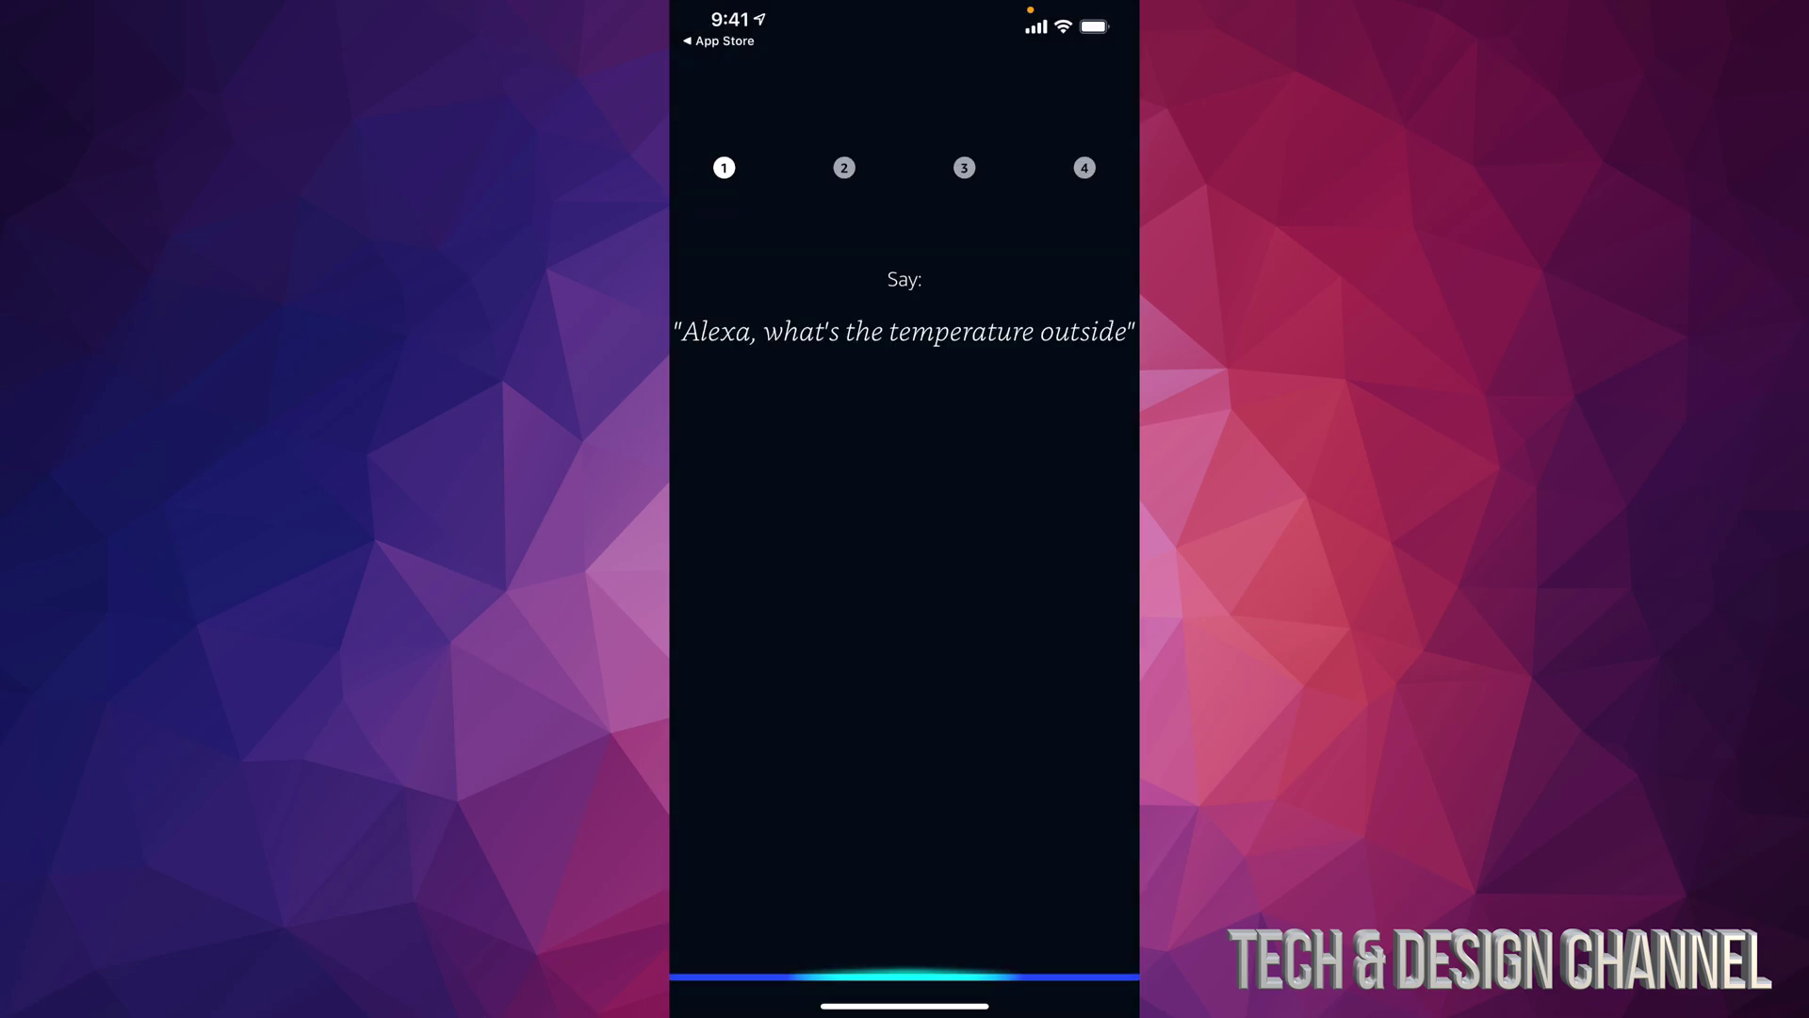